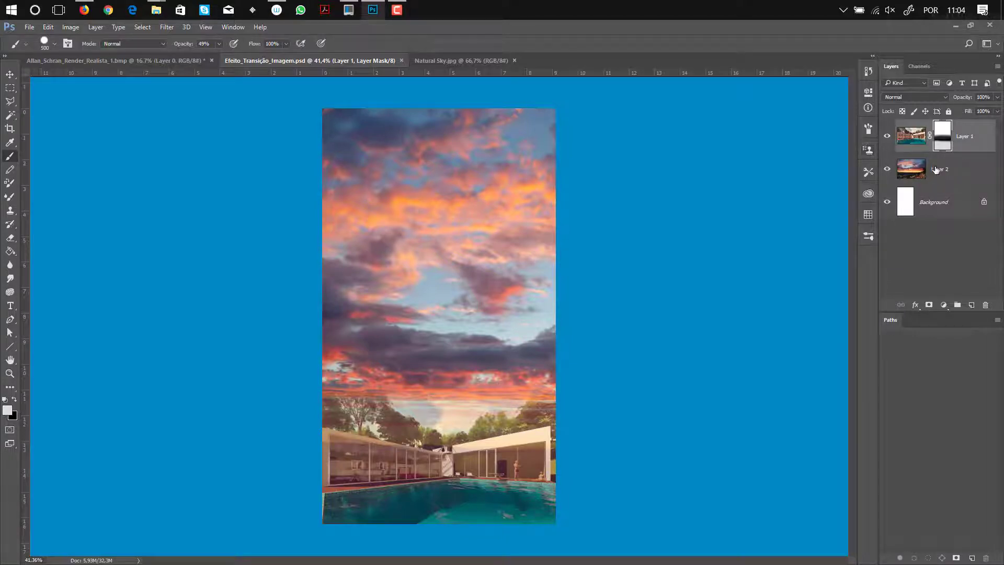
Step: Hide Layer 1 to see the sky image alone, and show it again
{"action": "left_click", "coordinate": [888, 137]}
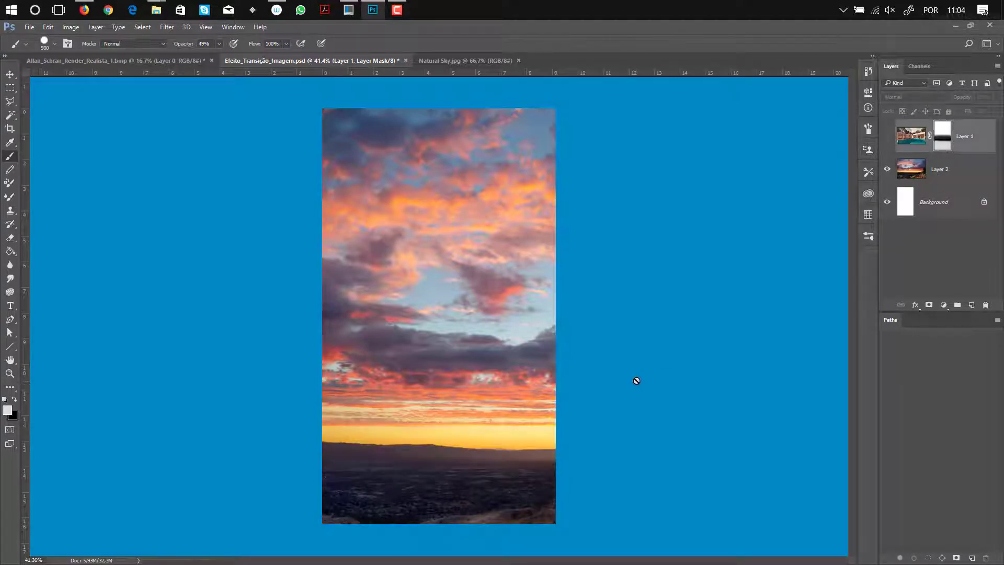
{"action": "left_click", "coordinate": [888, 136]}
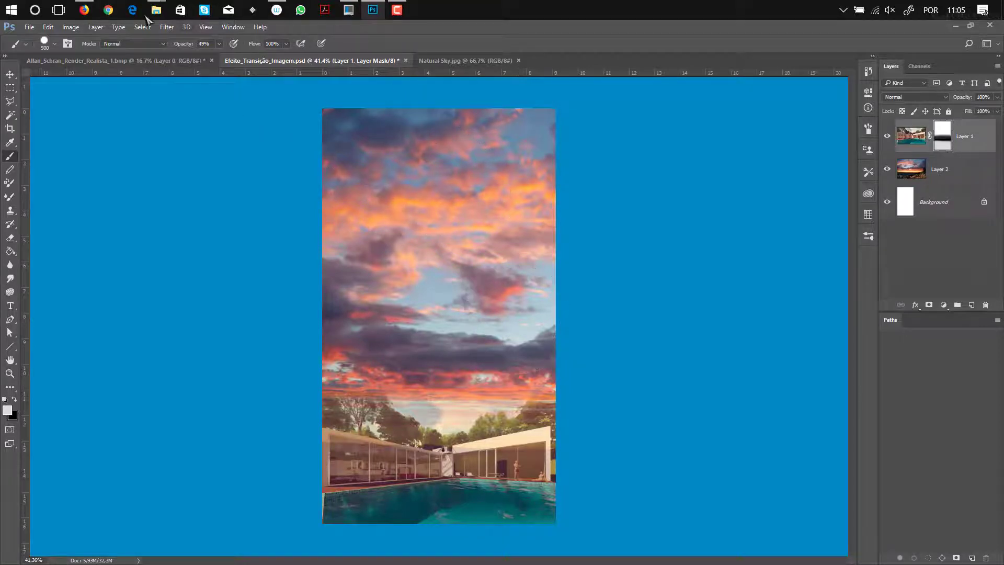
Step: Switch to Firefox, review the available download sizes of the sunset sky photo on visualhunt.com, and return to Photoshop
{"action": "left_click", "coordinate": [83, 11]}
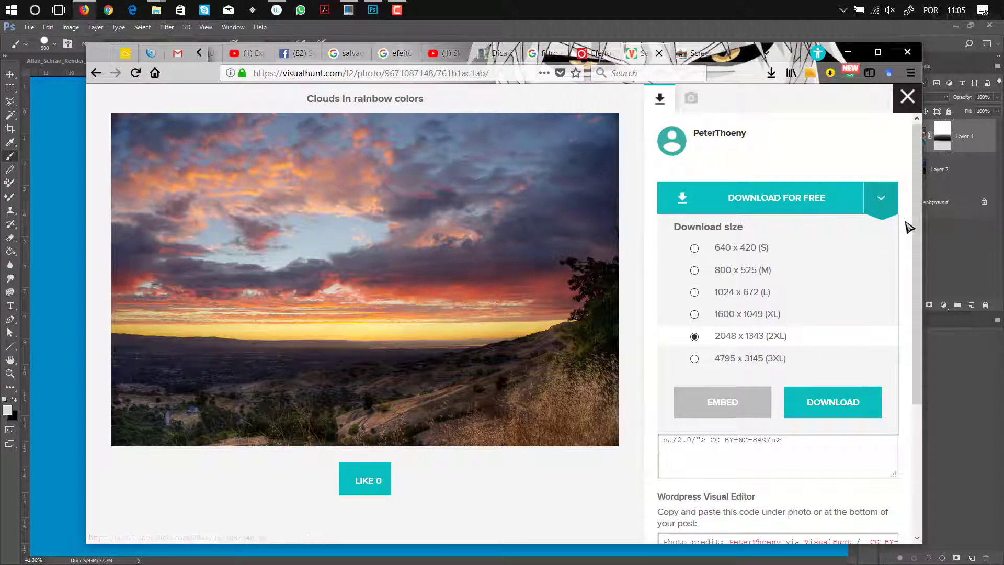
{"action": "scroll", "coordinate": [919, 257], "scroll_direction": "down", "scroll_amount": 3}
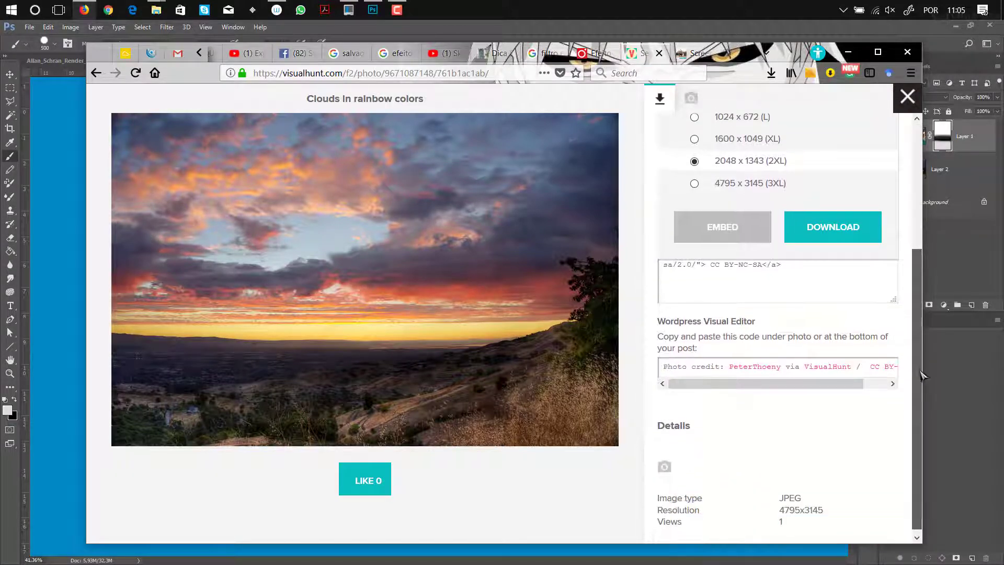
{"action": "scroll", "coordinate": [873, 230], "scroll_direction": "up", "scroll_amount": 4}
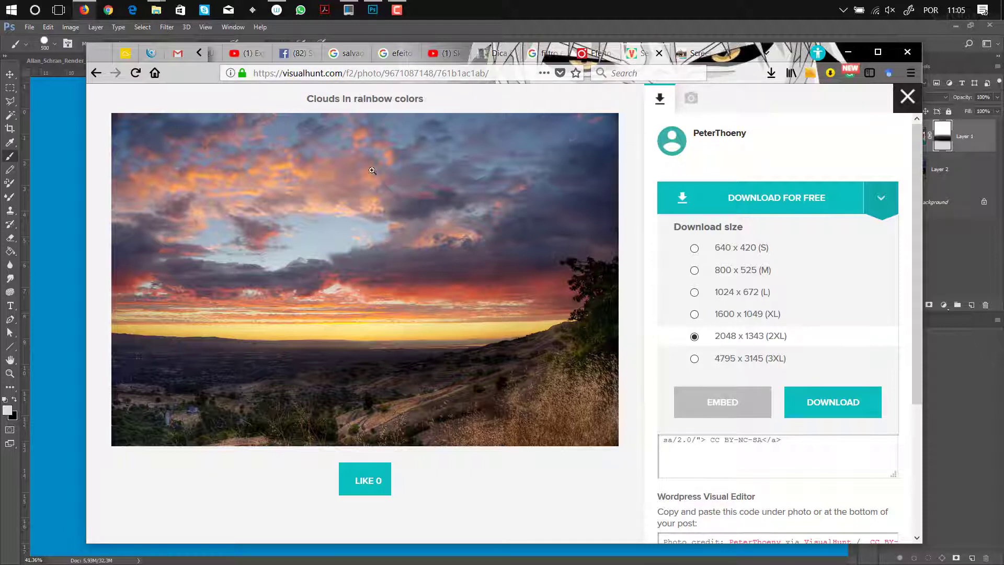
{"action": "left_click", "coordinate": [488, 33]}
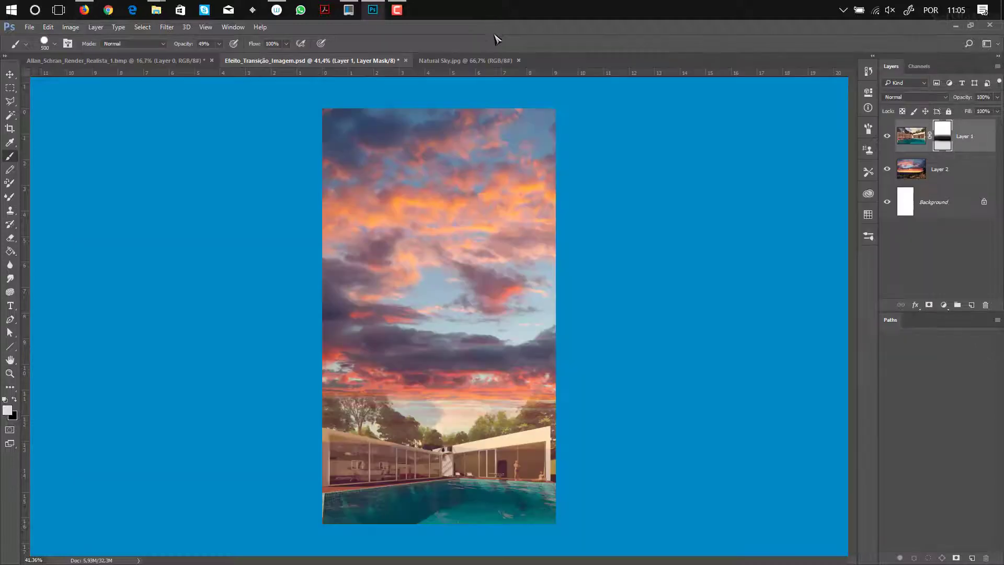
Step: View the pool house render and the Natural Sky.jpg source image, and return to the finished composition
{"action": "left_click", "coordinate": [141, 62]}
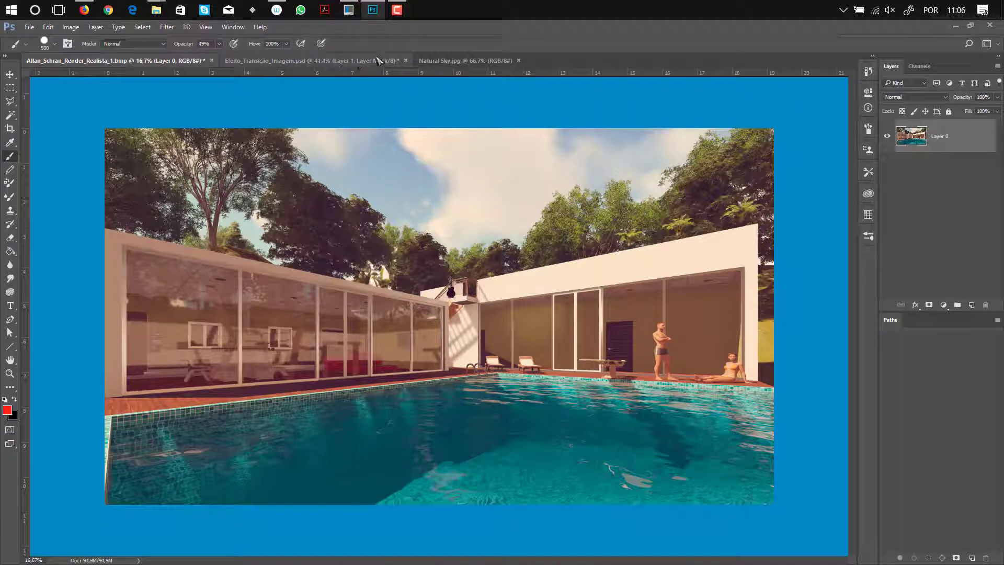
{"action": "left_click", "coordinate": [460, 61]}
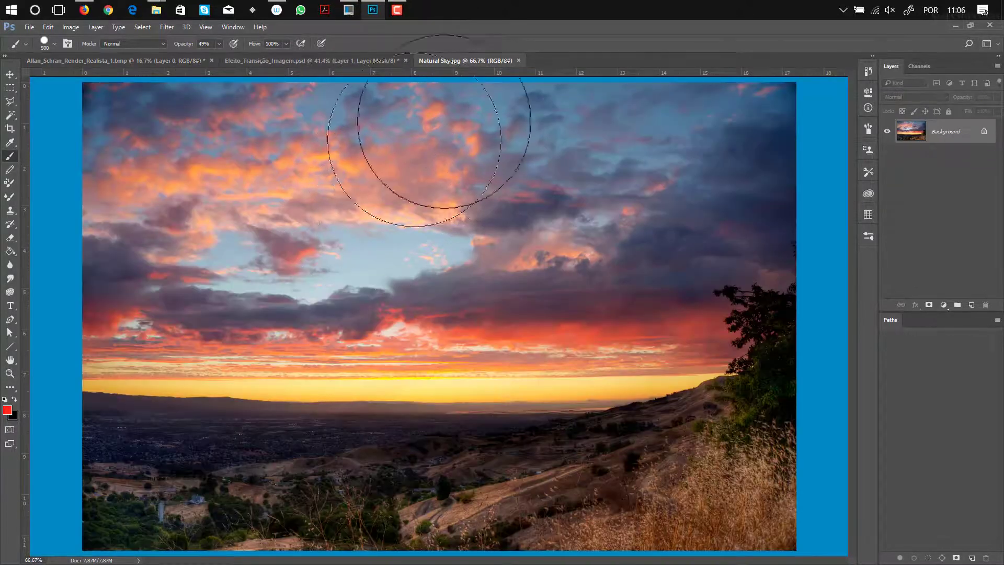
{"action": "left_click", "coordinate": [280, 61]}
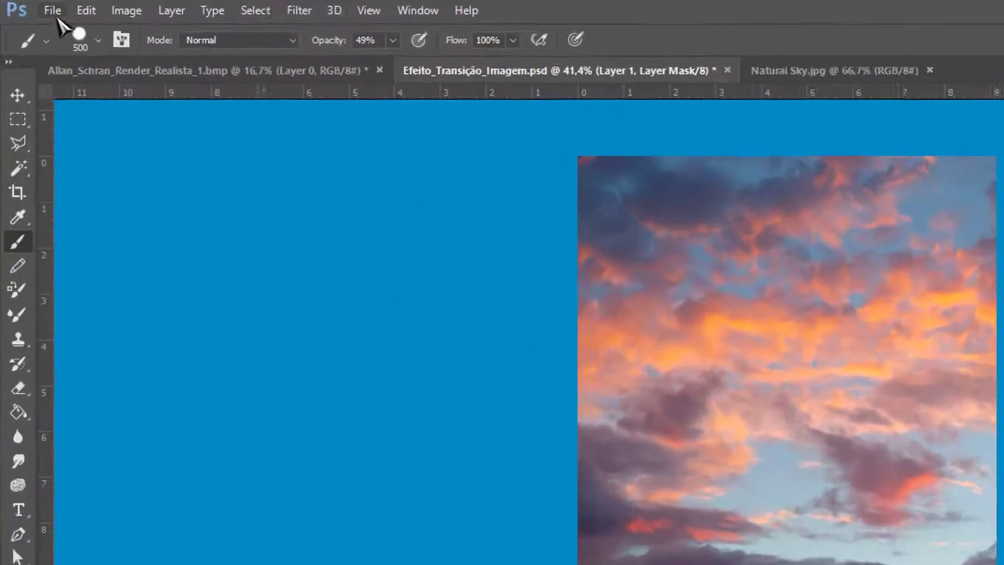
Step: Begin a new document with a width of 1080 pixels and a height of 1920 pixels
{"action": "left_click", "coordinate": [37, 24]}
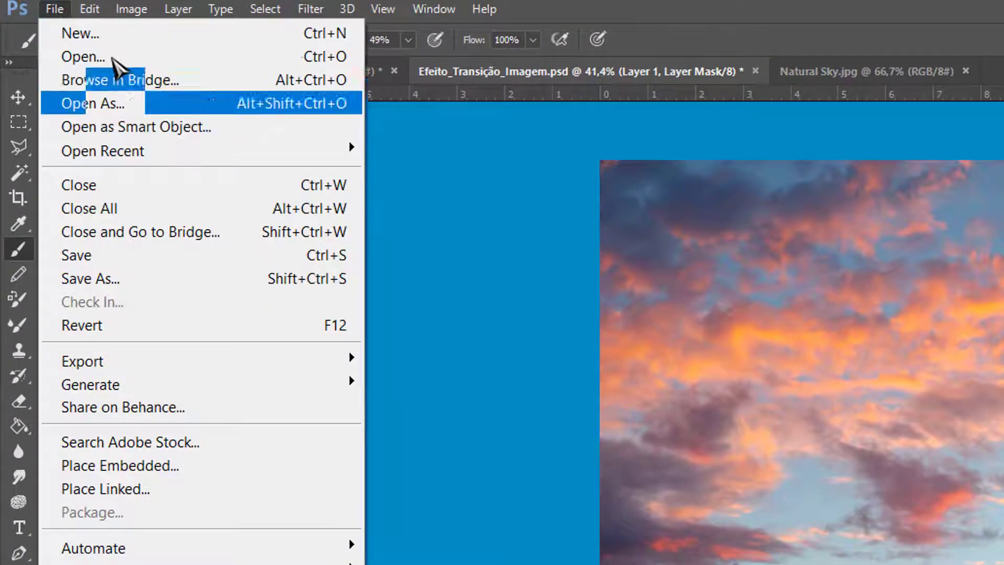
{"action": "left_click", "coordinate": [120, 39]}
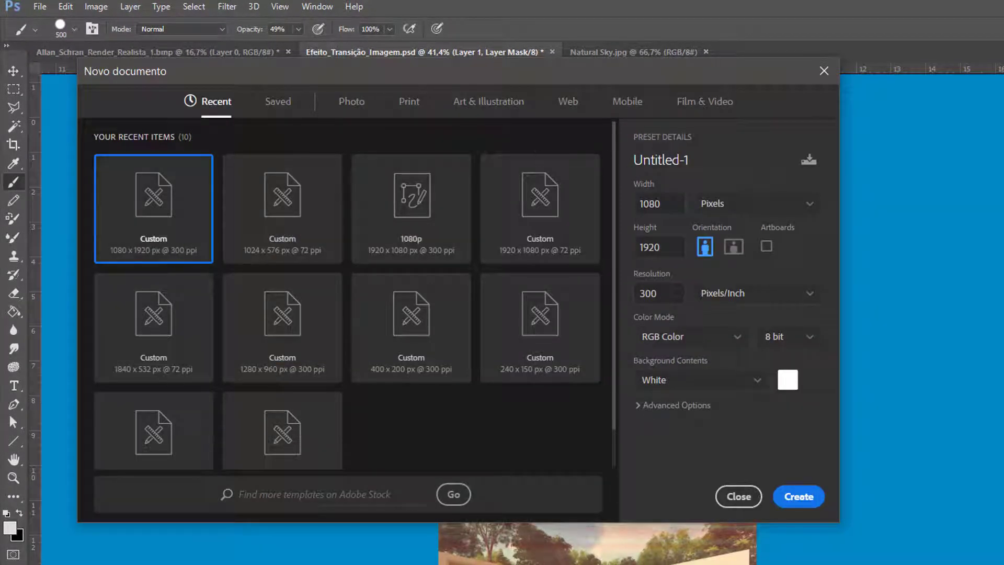
{"action": "left_click", "coordinate": [675, 203]}
{"action": "left_click", "coordinate": [660, 203]}
{"action": "key", "text": "Tab"}
{"action": "left_click", "coordinate": [670, 242]}
Step: Set the new document's resolution to 300 pixels/inch and create it in RGB Color with a white background
{"action": "key", "text": "Tab"}
{"action": "type", "text": "300"}
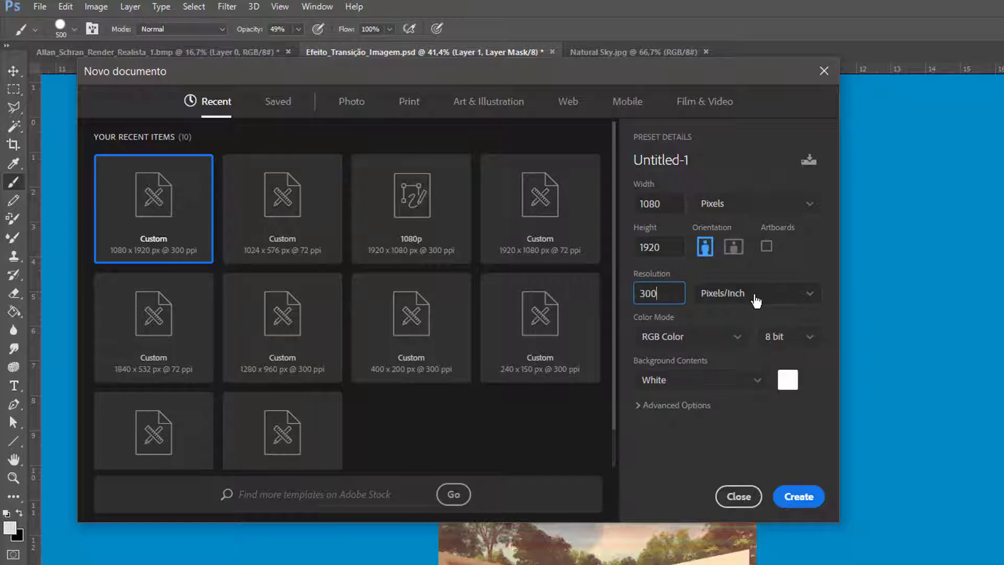
{"action": "left_click", "coordinate": [759, 295]}
{"action": "left_click", "coordinate": [666, 292]}
{"action": "left_click", "coordinate": [665, 291]}
{"action": "left_click_drag", "start_coordinate": [657, 293], "coordinate": [627, 295]}
{"action": "type", "text": "300"}
{"action": "left_click_drag", "start_coordinate": [657, 293], "coordinate": [629, 303]}
{"action": "type", "text": "300"}
{"action": "left_click", "coordinate": [797, 496]}
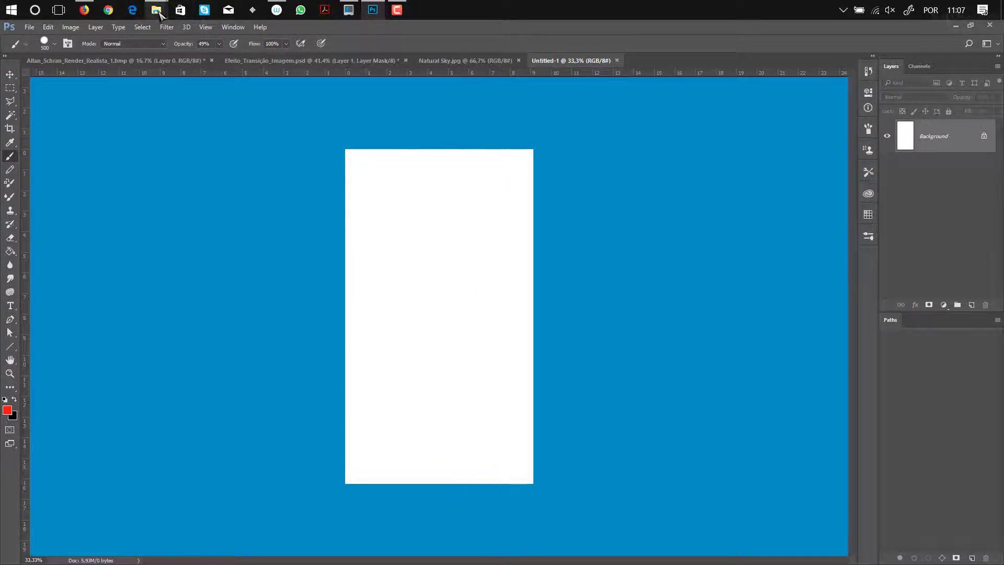
{"action": "mouse_move", "coordinate": [160, 14]}
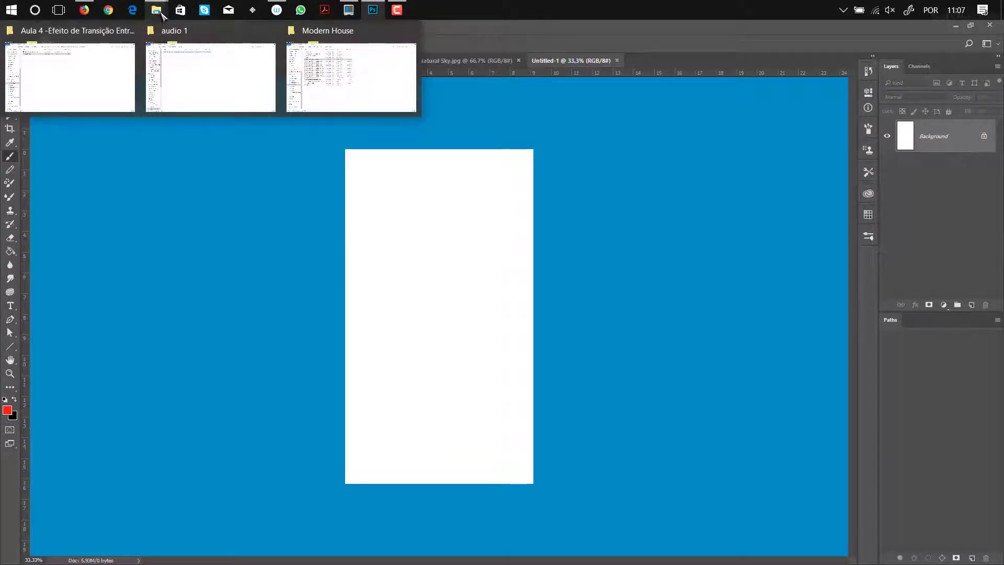
{"action": "left_click", "coordinate": [124, 70]}
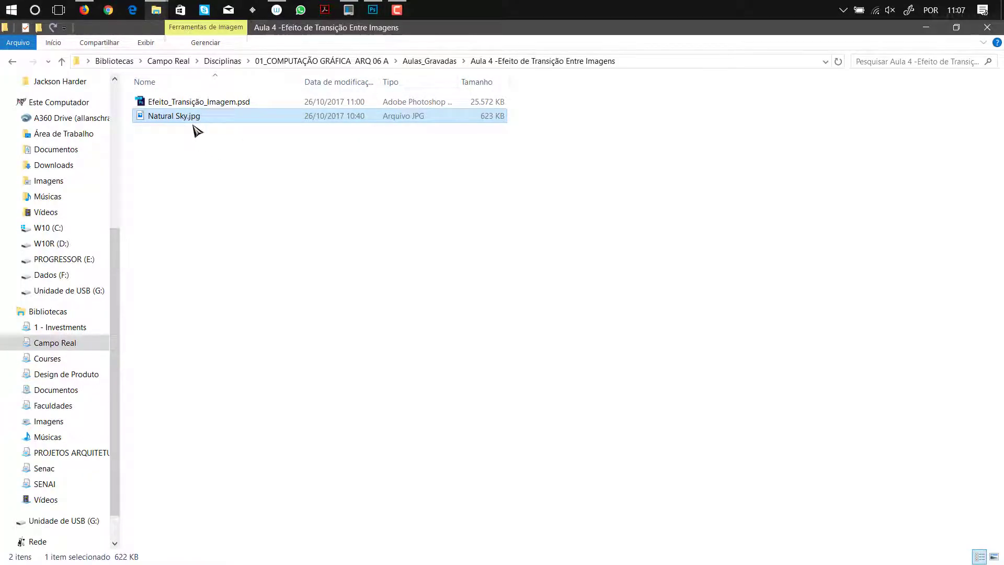
{"action": "left_click_drag", "start_coordinate": [184, 122], "coordinate": [444, 303]}
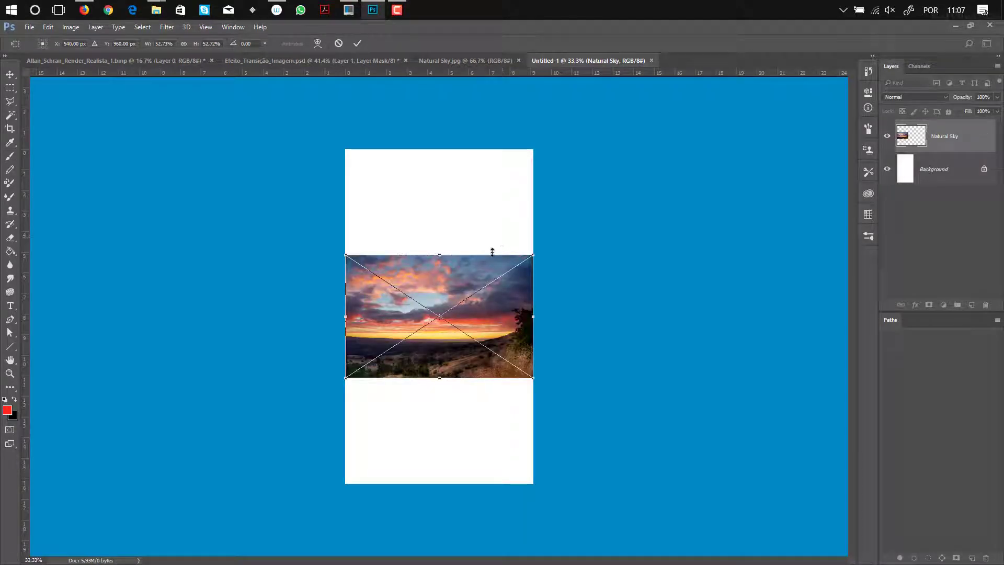
{"action": "key", "text": "Escape"}
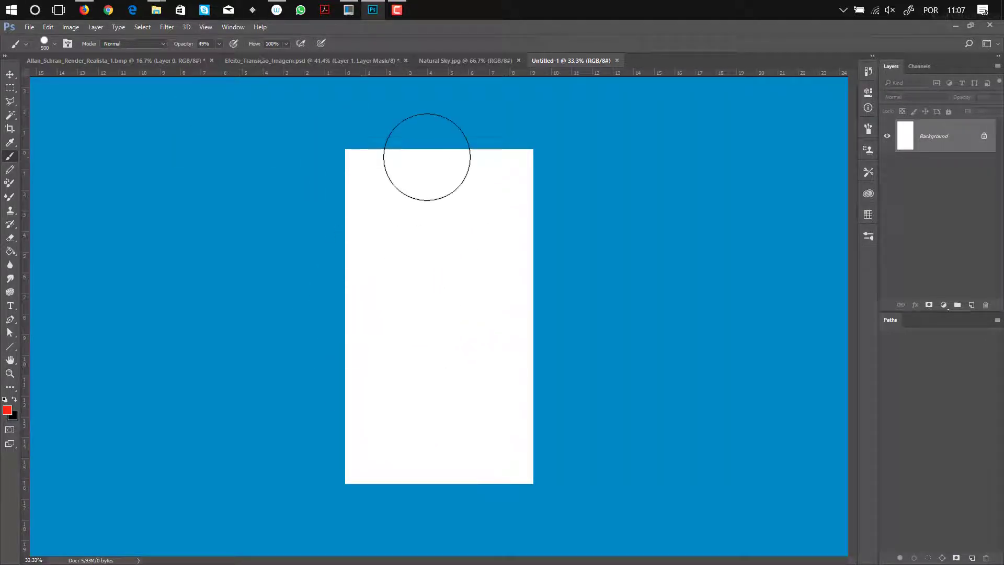
Step: View the open render and sky documents, and choose Adobe Photoshop CC 2017 to open Natural Sky.jpg from its lesson folder
{"action": "left_click", "coordinate": [131, 62]}
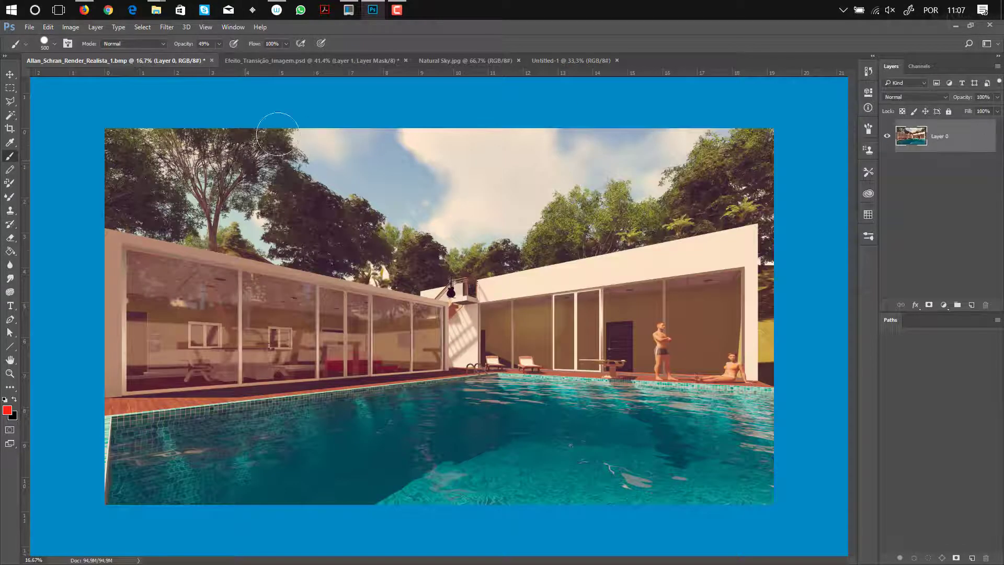
{"action": "left_click", "coordinate": [441, 61]}
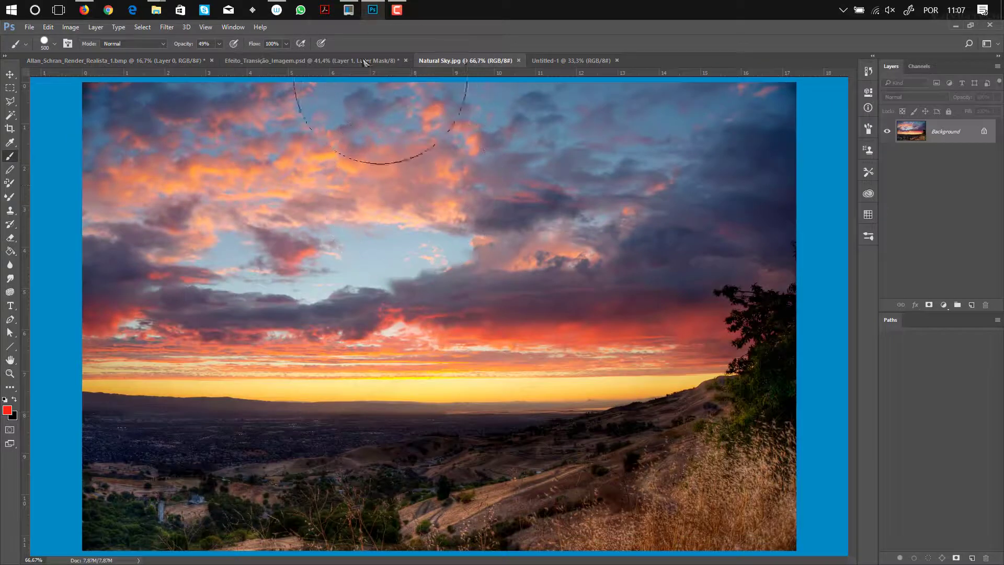
{"action": "mouse_move", "coordinate": [156, 10]}
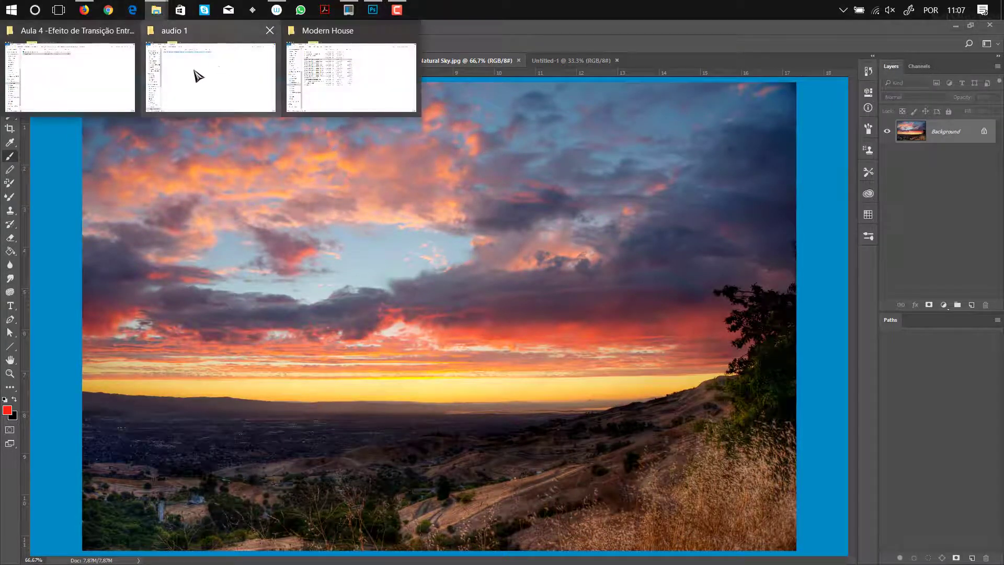
{"action": "left_click", "coordinate": [101, 79]}
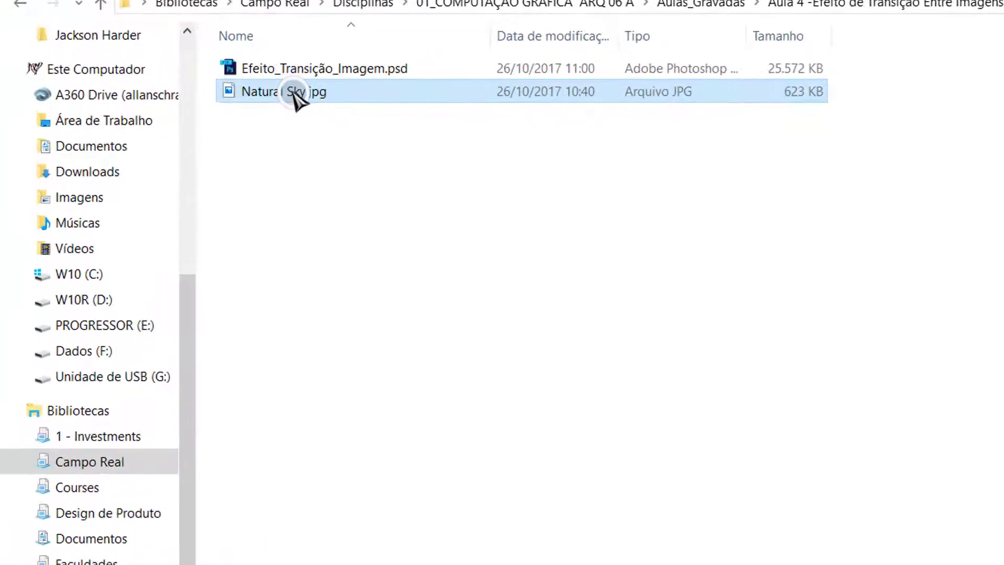
{"action": "right_click", "coordinate": [181, 117]}
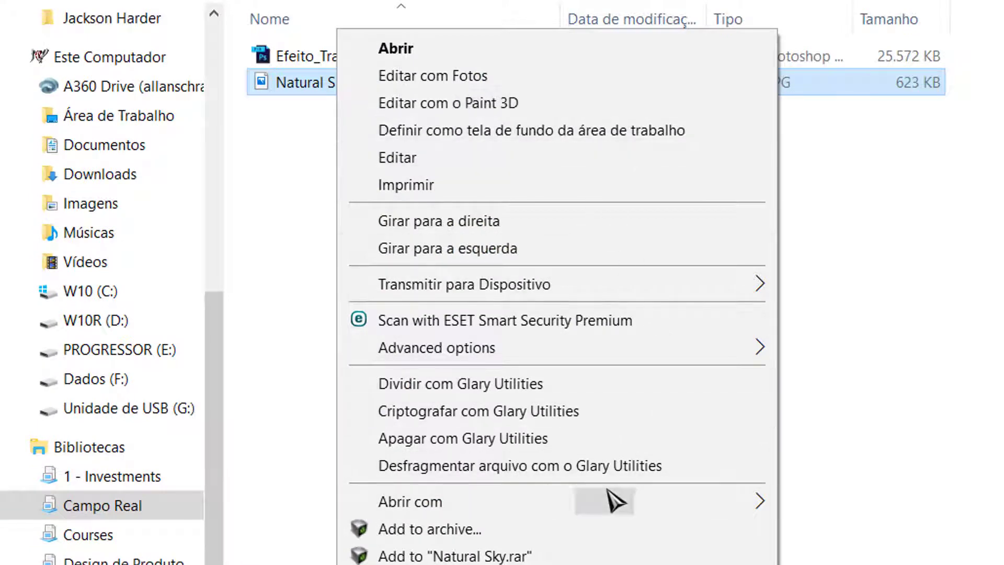
{"action": "mouse_move", "coordinate": [615, 498]}
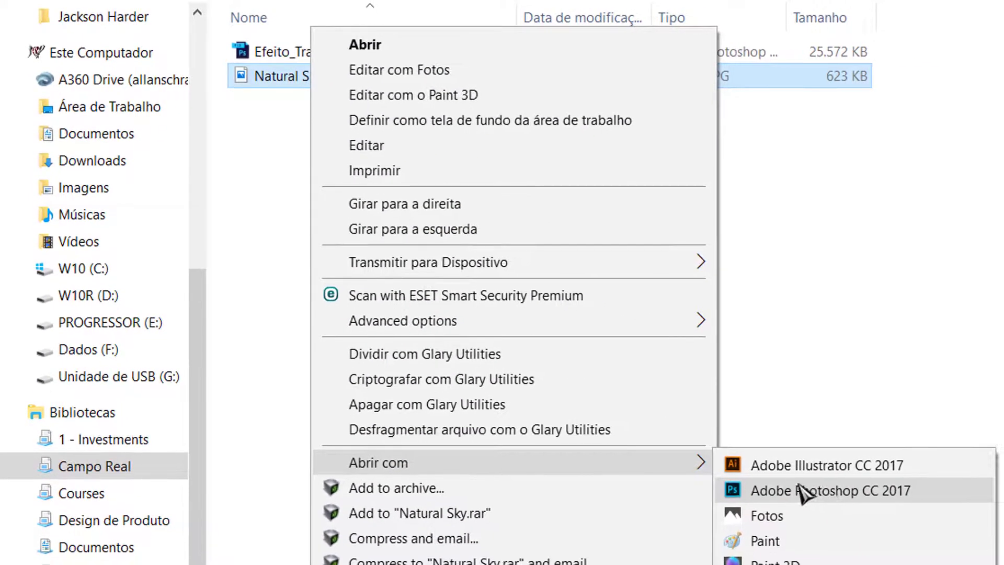
{"action": "left_click", "coordinate": [831, 492]}
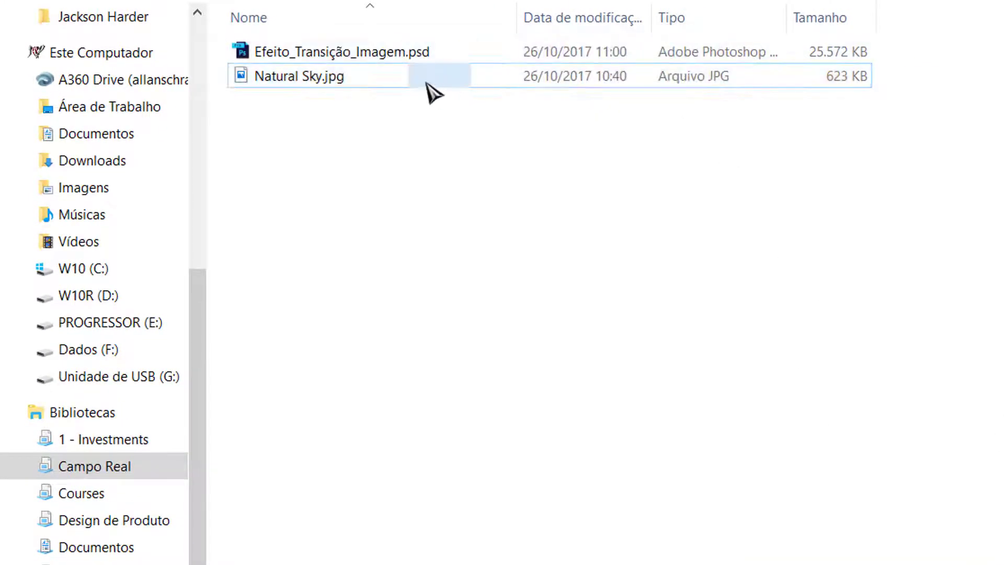
Step: Look up the first pool house render BMP in the Modern House folder and return to Photoshop
{"action": "left_click", "coordinate": [157, 10]}
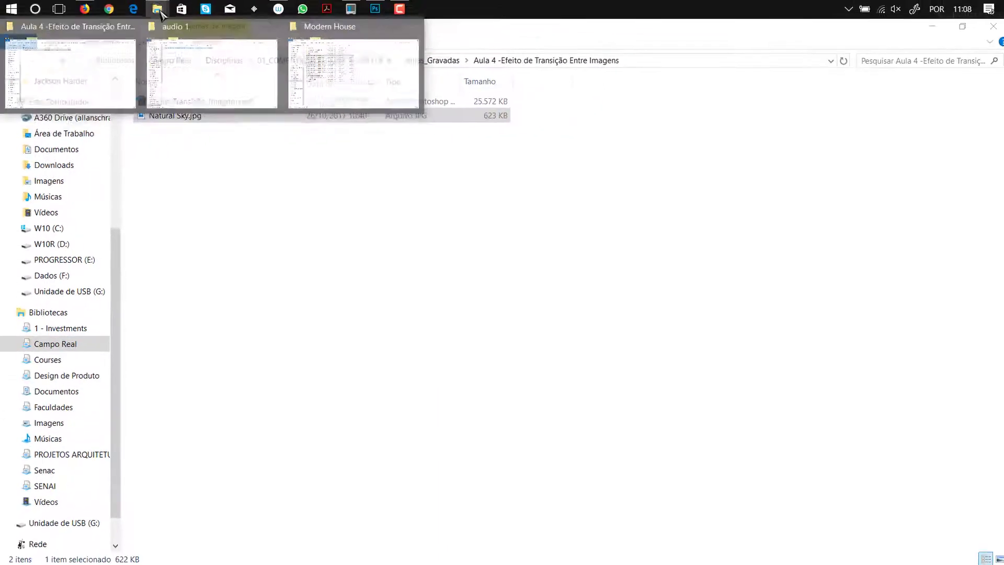
{"action": "left_click", "coordinate": [338, 57]}
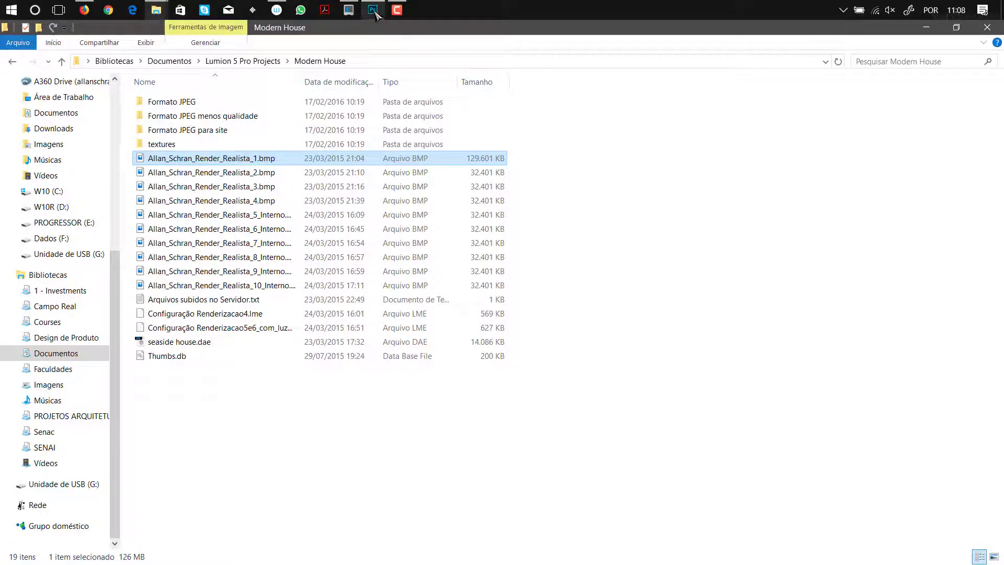
{"action": "left_click", "coordinate": [378, 15]}
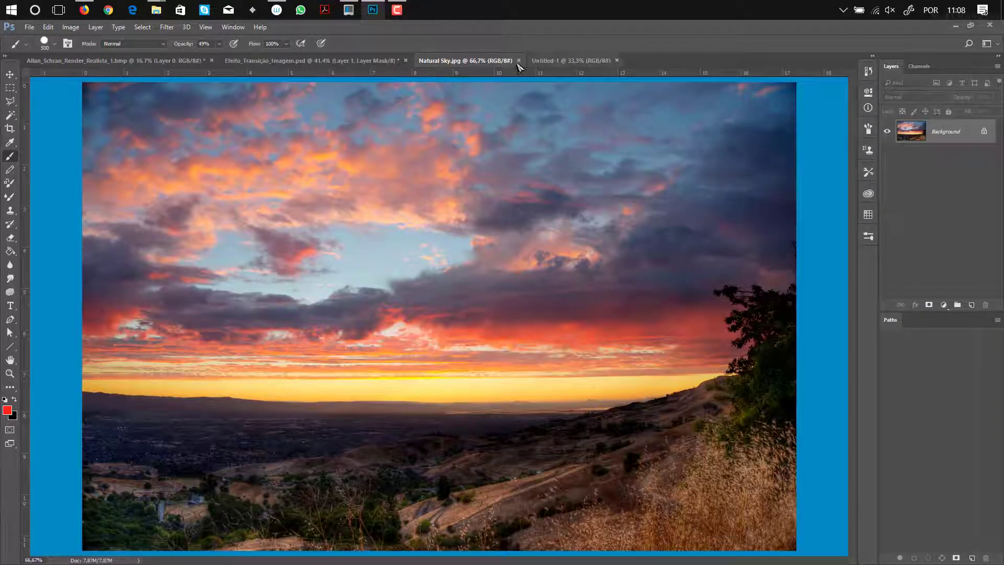
Step: Compare the pool house render document with the blank portrait document
{"action": "left_click", "coordinate": [180, 61]}
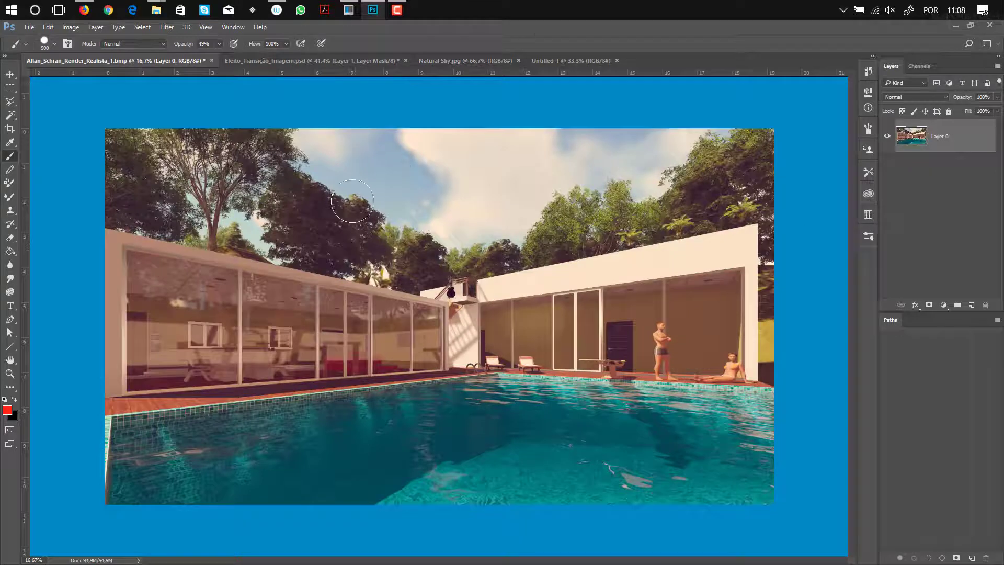
{"action": "left_click", "coordinate": [564, 63]}
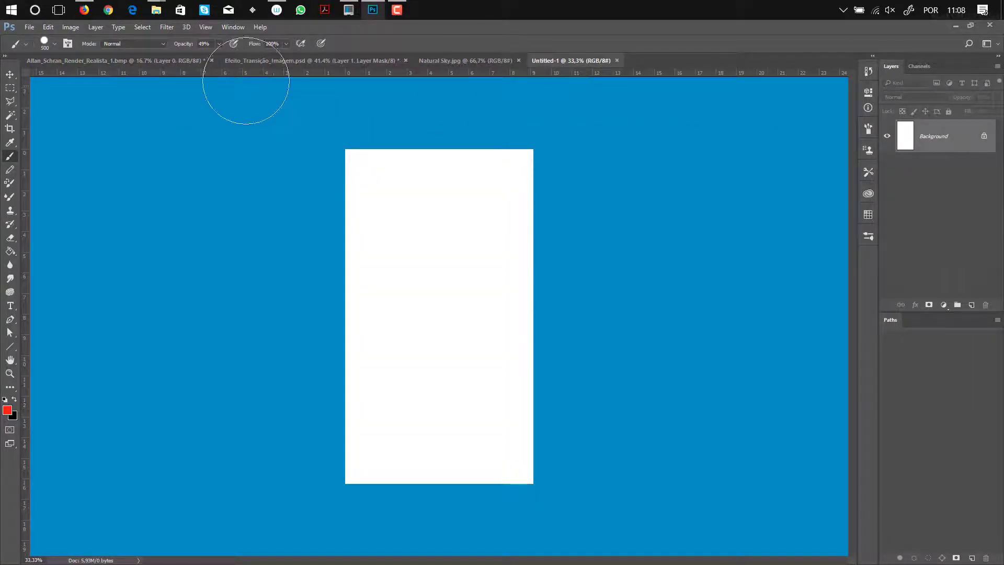
{"action": "left_click", "coordinate": [151, 61]}
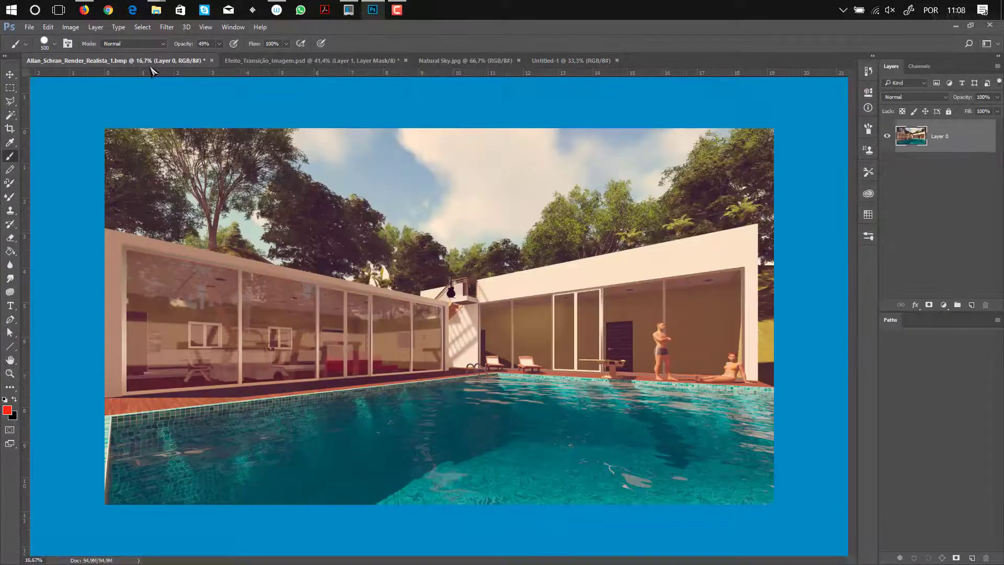
Step: Unlock the Background layer of Natural Sky.jpg and activate the Move tool
{"action": "left_click", "coordinate": [445, 62]}
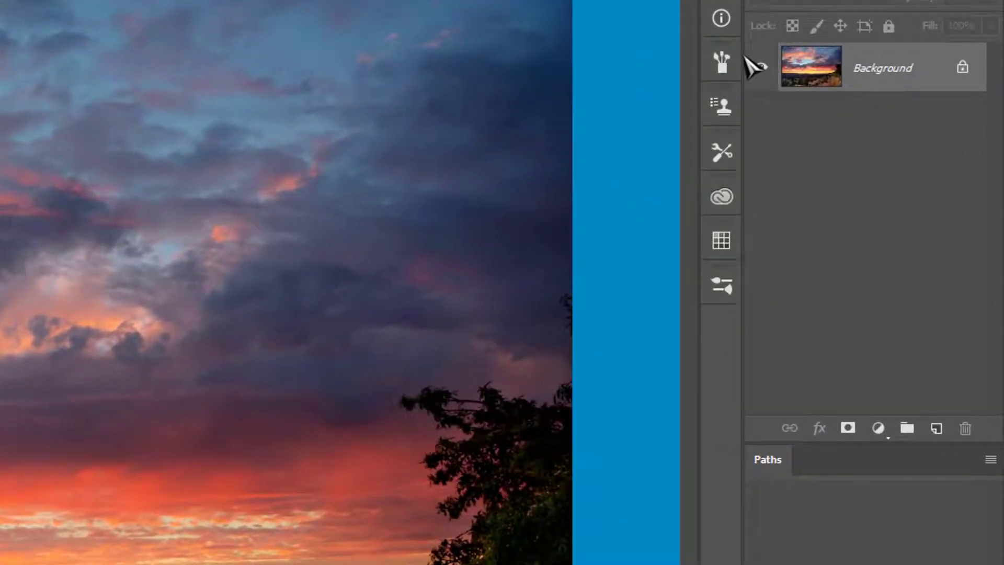
{"action": "left_click", "coordinate": [962, 67]}
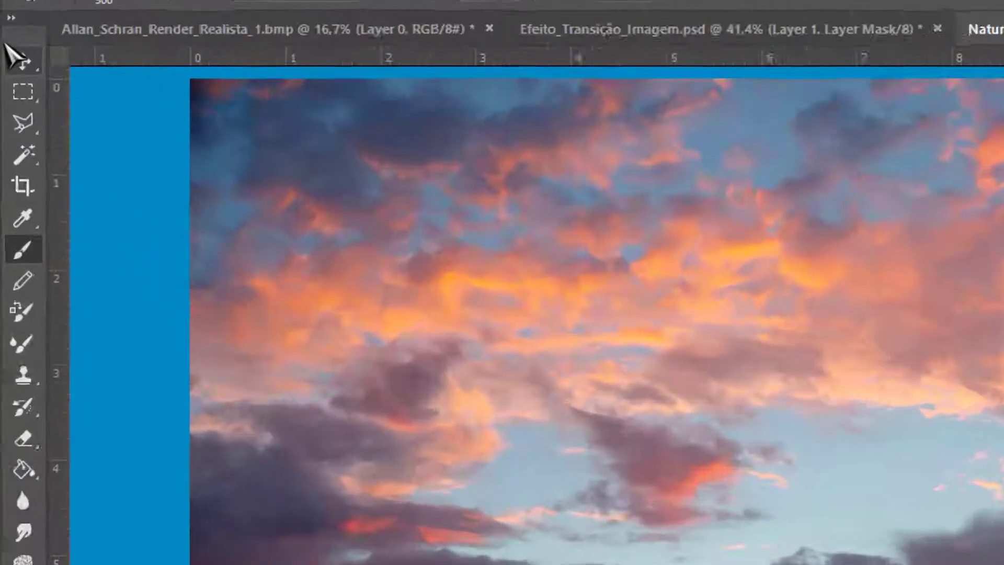
{"action": "left_click", "coordinate": [20, 57]}
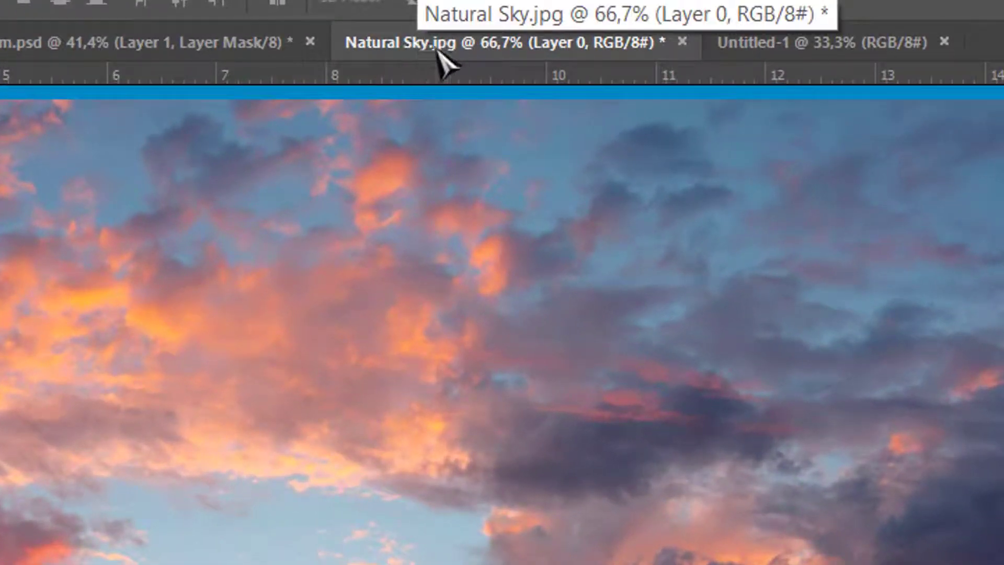
Step: Undock the Natural Sky.jpg document into a floating window over the pool house render
{"action": "left_click_drag", "start_coordinate": [416, 41], "coordinate": [951, 304]}
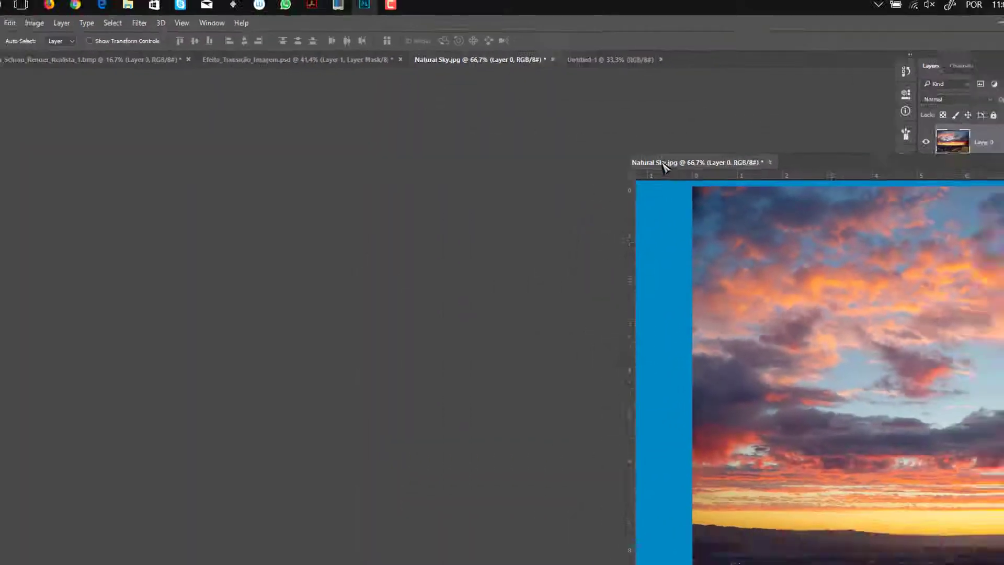
{"action": "left_click_drag", "start_coordinate": [663, 166], "coordinate": [615, 135]}
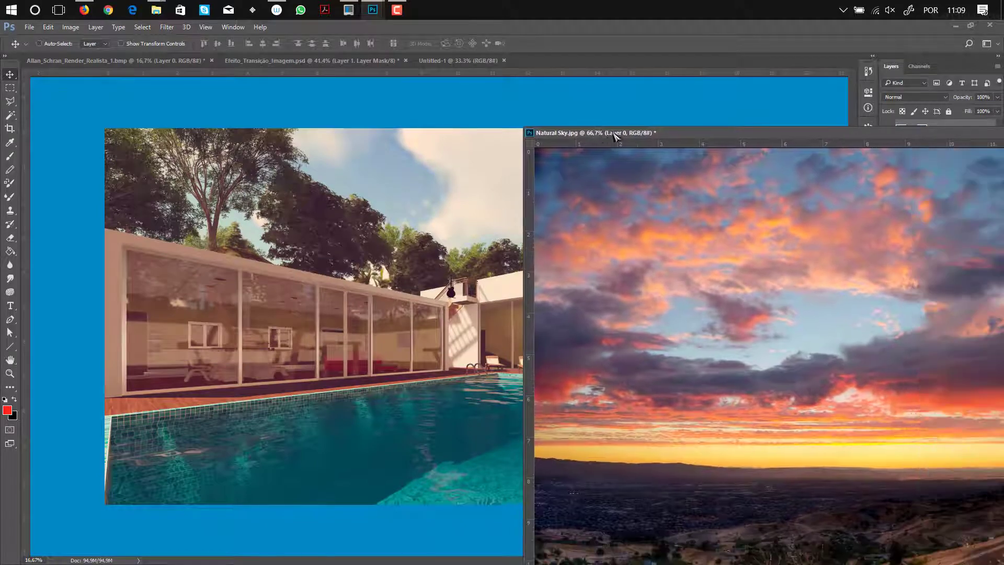
Step: Copy the sunset sky layer from Natural Sky.jpg into the lower part of the blank Untitled-1 document
{"action": "left_click", "coordinate": [450, 61]}
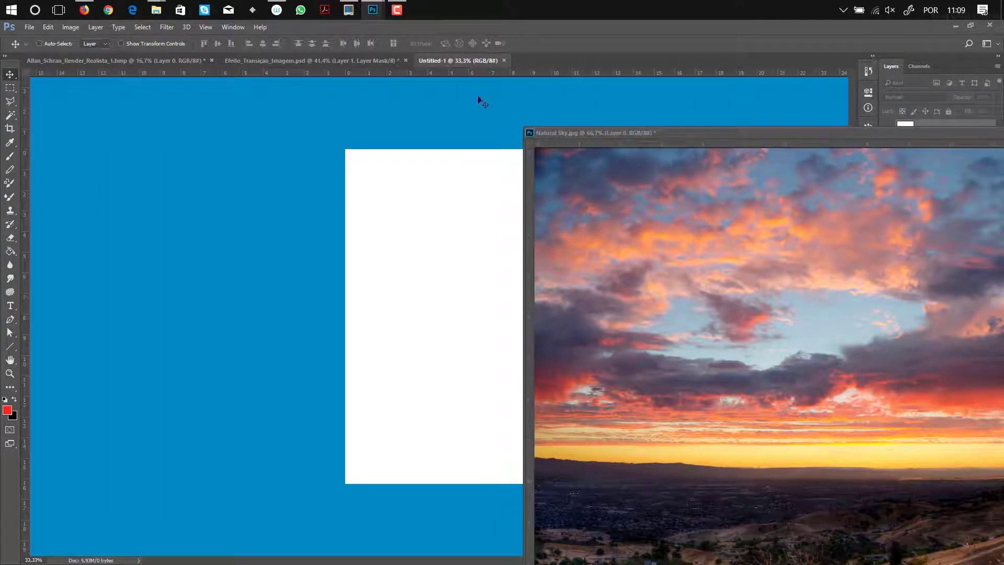
{"action": "left_click", "coordinate": [765, 136]}
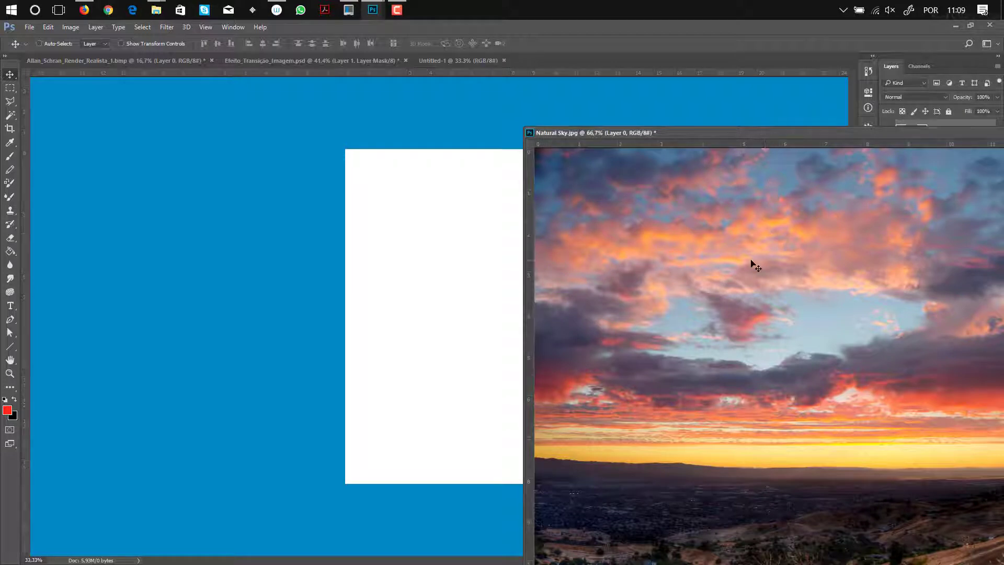
{"action": "key", "text": "ctrl+alt"}
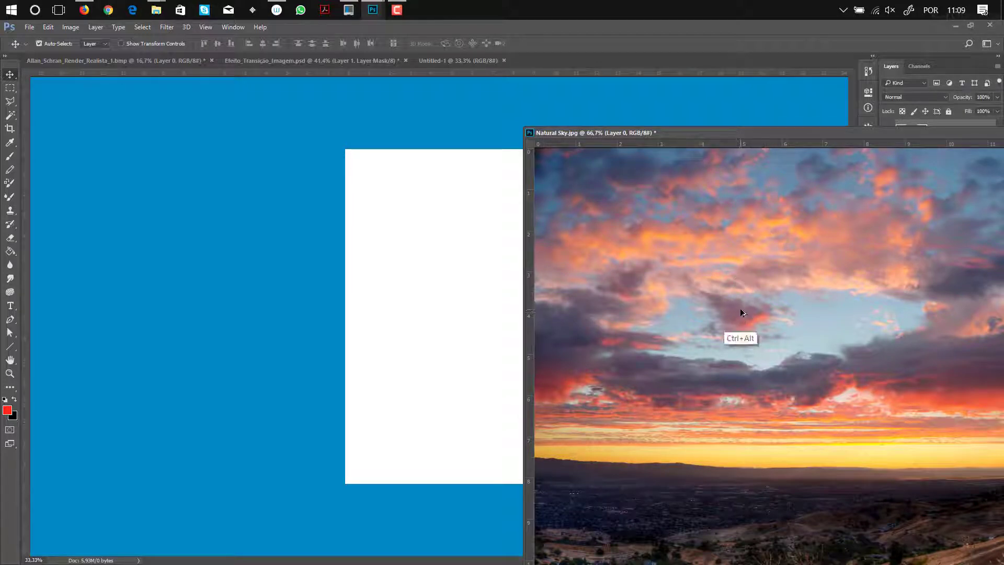
{"action": "left_click", "coordinate": [708, 327], "text": "ctrl+alt"}
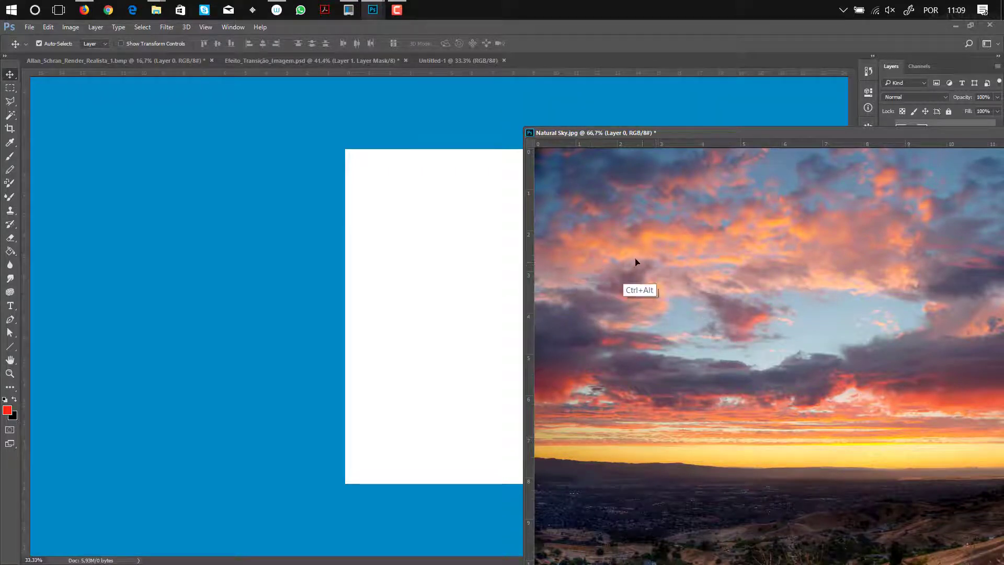
{"action": "left_click_drag", "start_coordinate": [637, 264], "coordinate": [387, 303]}
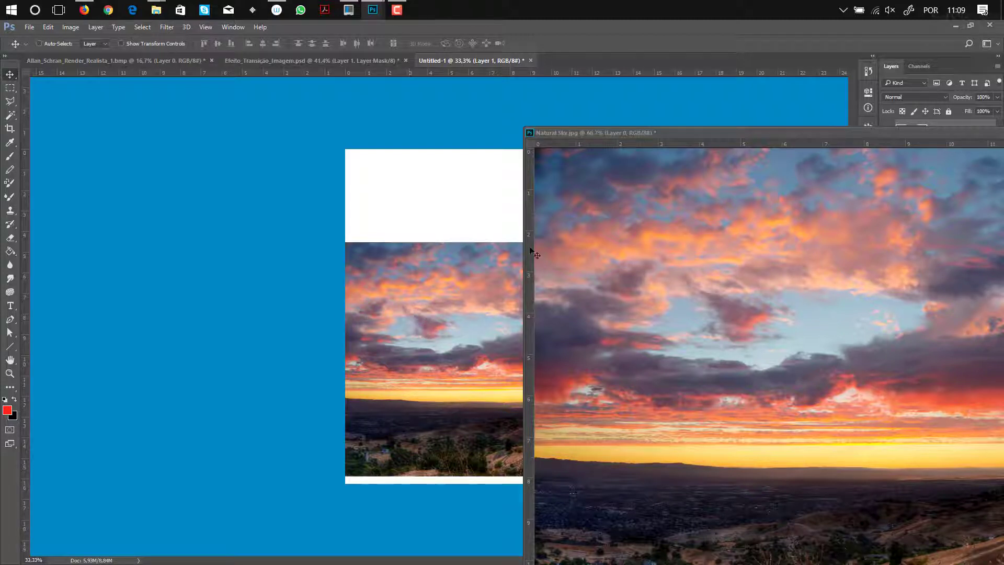
Step: Dock the floating Natural Sky.jpg window again and place it directly after the pool house render document
{"action": "left_click_drag", "start_coordinate": [705, 137], "coordinate": [242, 143]}
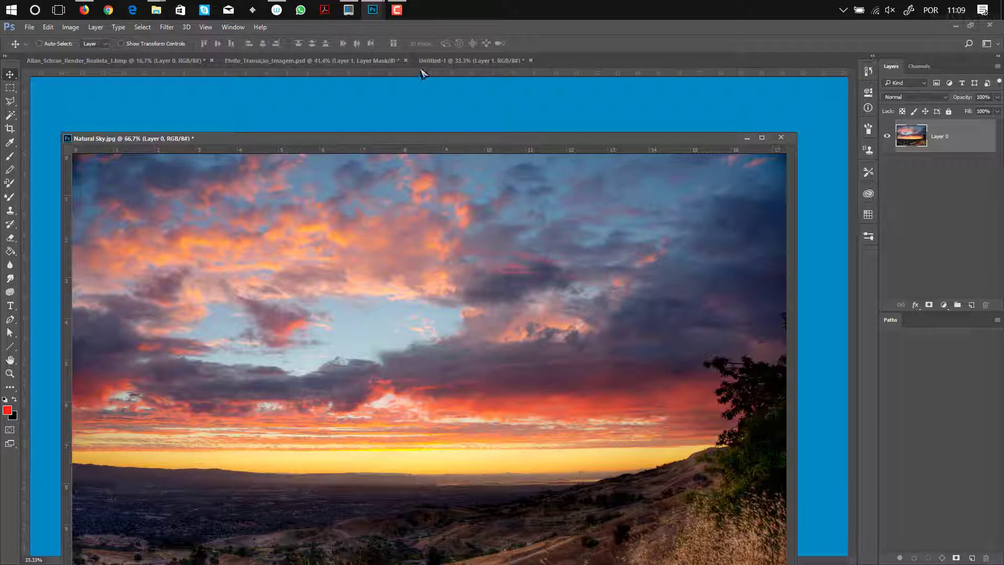
{"action": "right_click", "coordinate": [258, 139]}
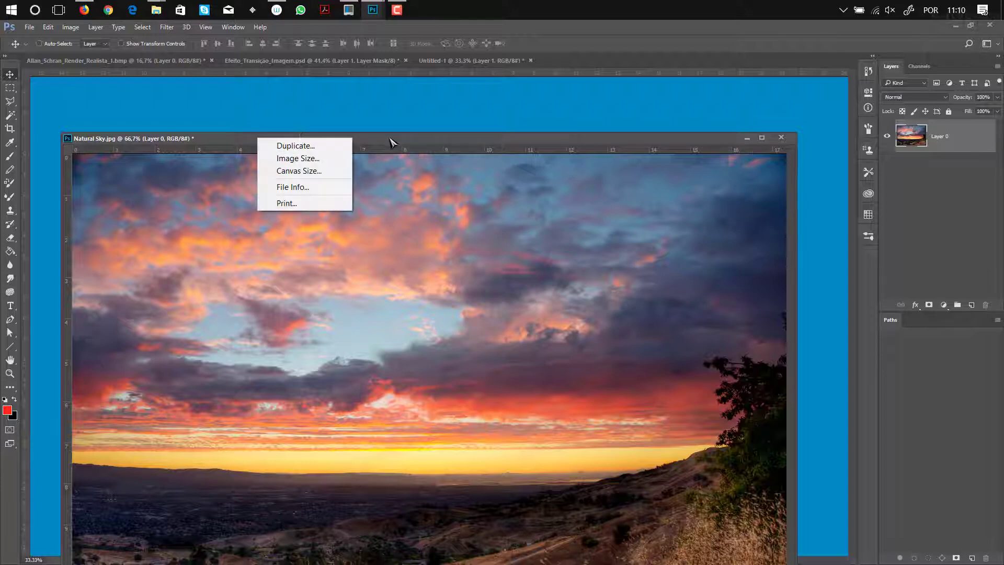
{"action": "left_click_drag", "start_coordinate": [390, 142], "coordinate": [523, 65]}
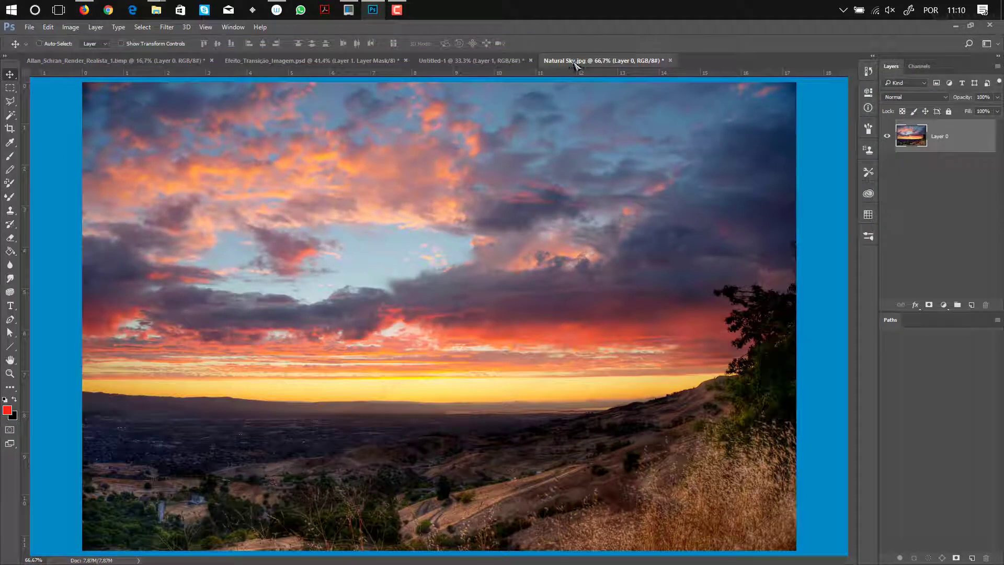
{"action": "left_click_drag", "start_coordinate": [584, 63], "coordinate": [314, 64]}
Step: Undock the pool house render document into a floating window beside the Untitled-1 canvas
{"action": "left_click", "coordinate": [159, 62]}
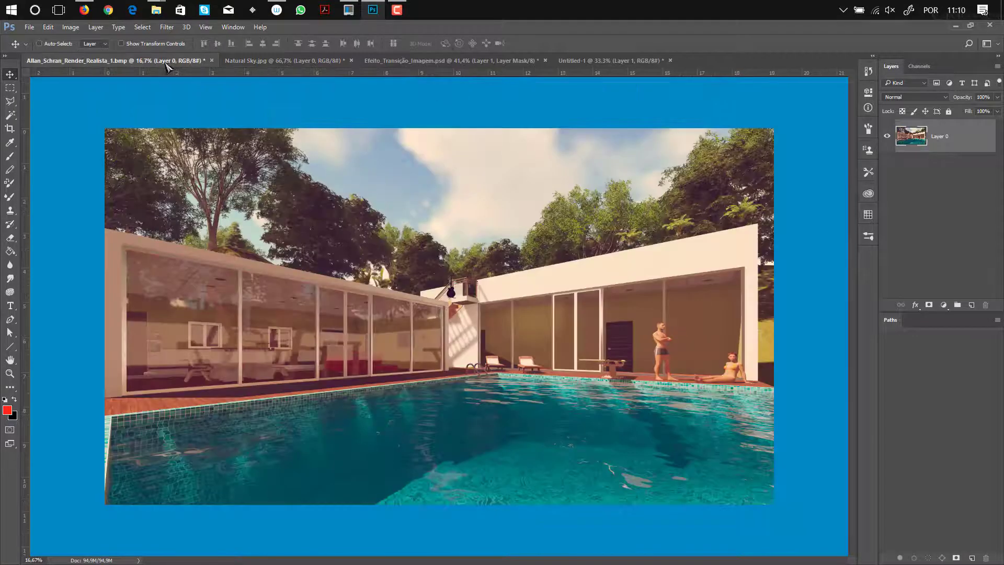
{"action": "left_click", "coordinate": [283, 61]}
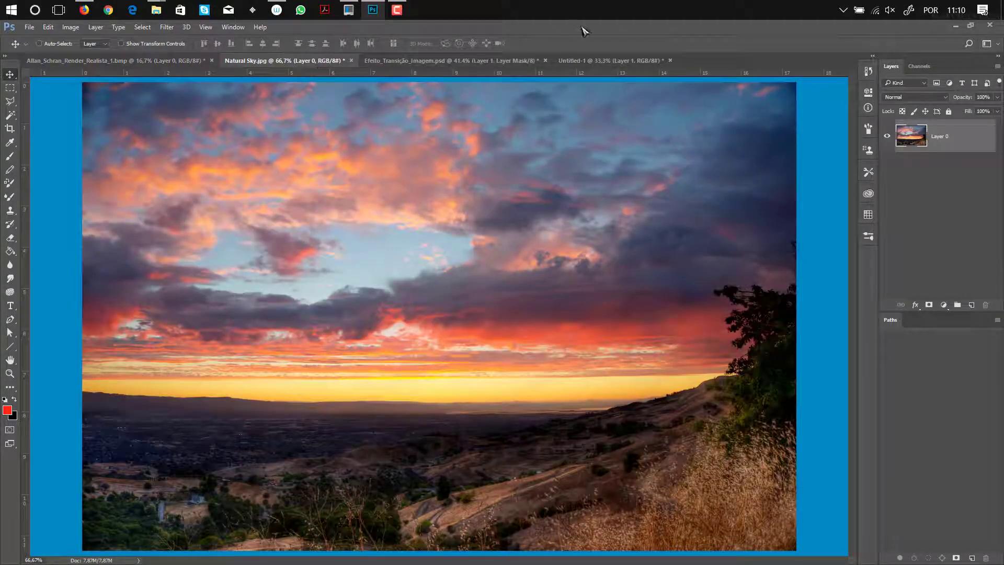
{"action": "left_click", "coordinate": [585, 62]}
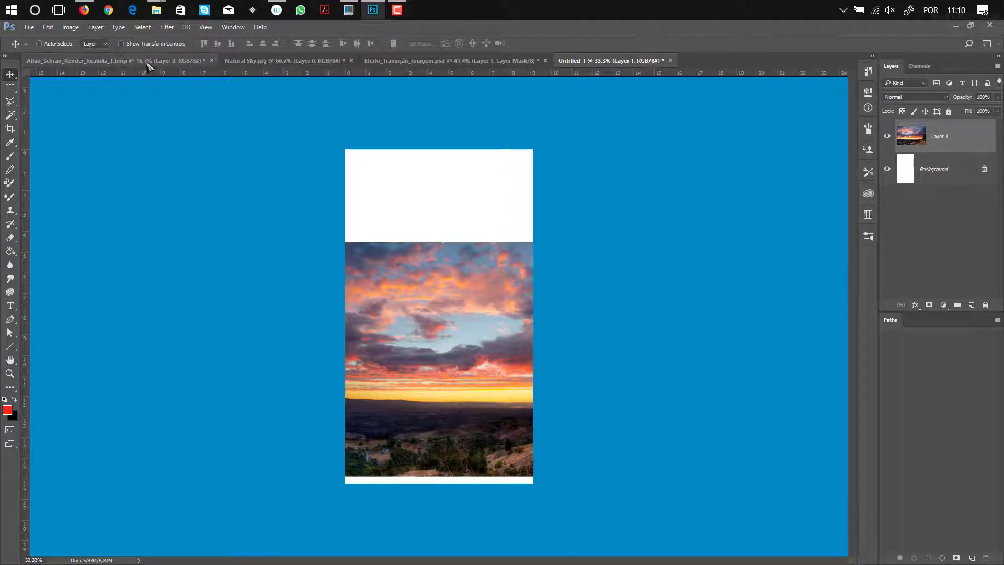
{"action": "left_click_drag", "start_coordinate": [144, 61], "coordinate": [771, 174]}
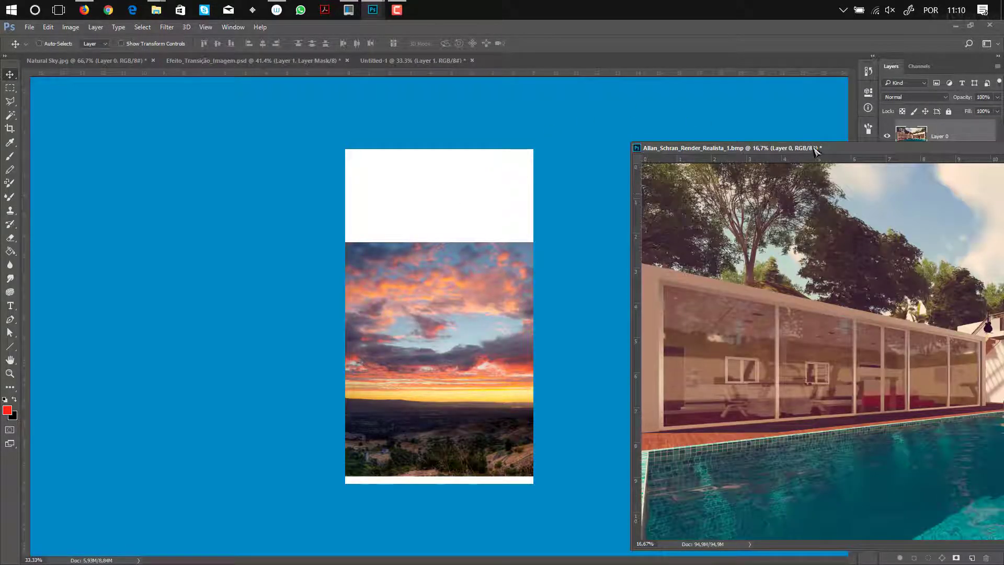
{"action": "left_click_drag", "start_coordinate": [814, 150], "coordinate": [732, 194]}
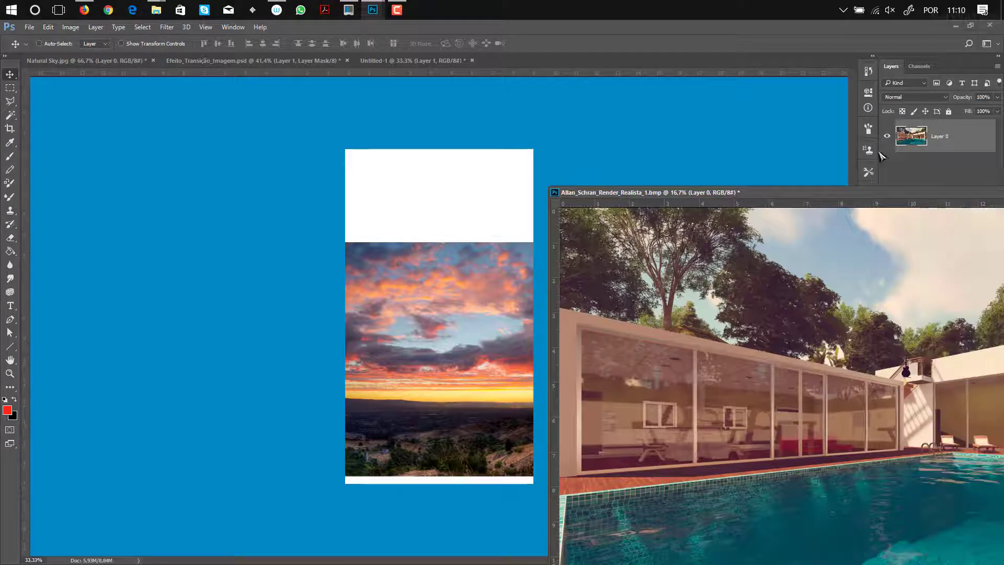
Step: Copy the pool house render layer from its floating window into Untitled-1, above the sky layer
{"action": "left_click_drag", "start_coordinate": [884, 197], "coordinate": [424, 126]}
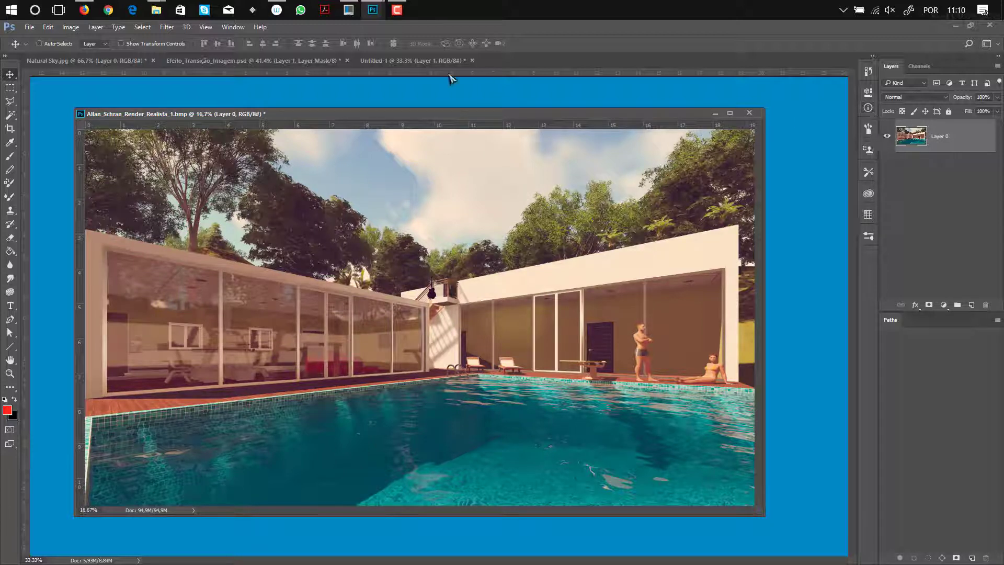
{"action": "left_click", "coordinate": [422, 61]}
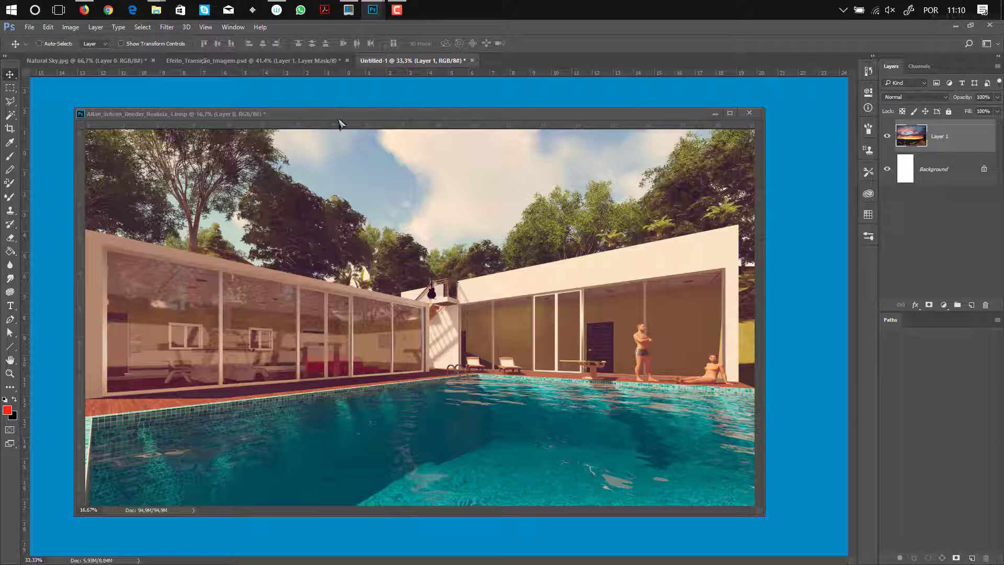
{"action": "left_click", "coordinate": [369, 118]}
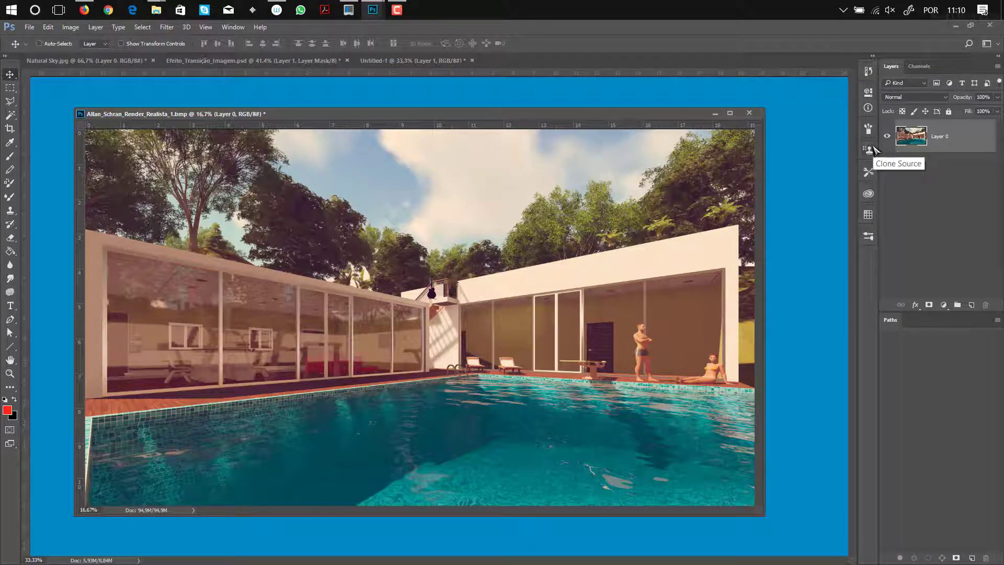
{"action": "left_click_drag", "start_coordinate": [297, 118], "coordinate": [682, 270]}
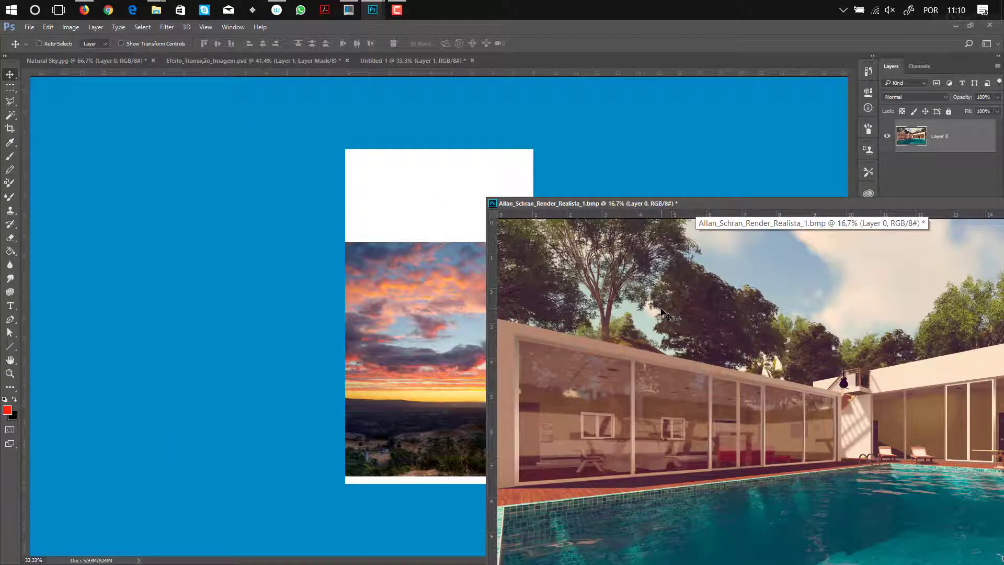
{"action": "key", "text": "ctrl+alt"}
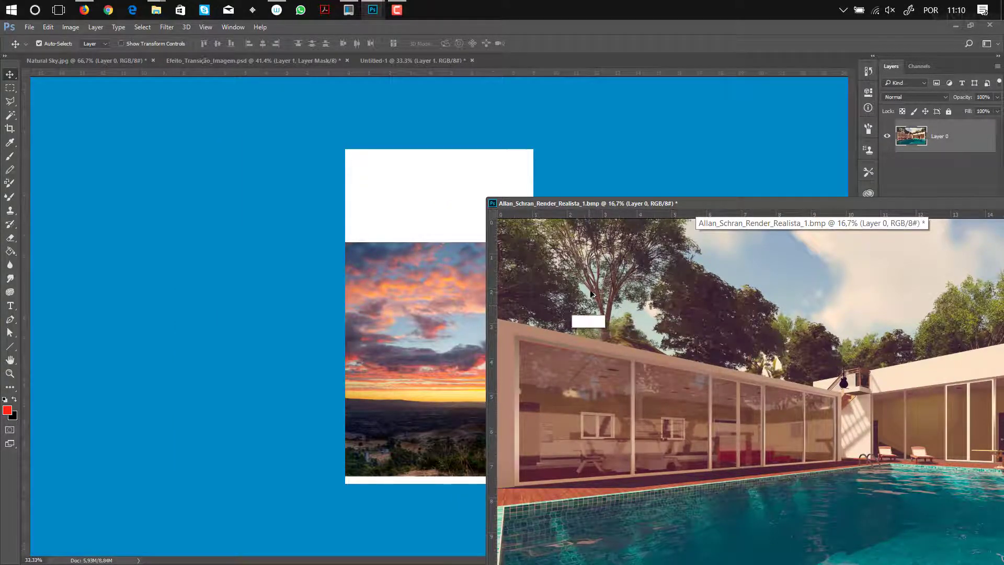
{"action": "left_click_drag", "start_coordinate": [604, 304], "coordinate": [361, 230]}
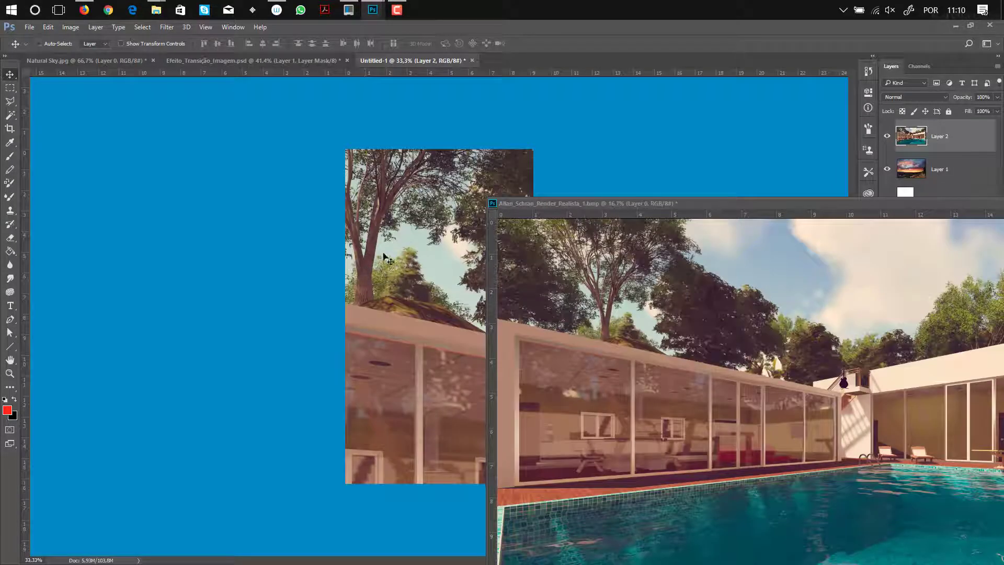
Step: Dock the pool house render window again as the first document and activate Untitled-1
{"action": "left_click_drag", "start_coordinate": [631, 210], "coordinate": [148, 59]}
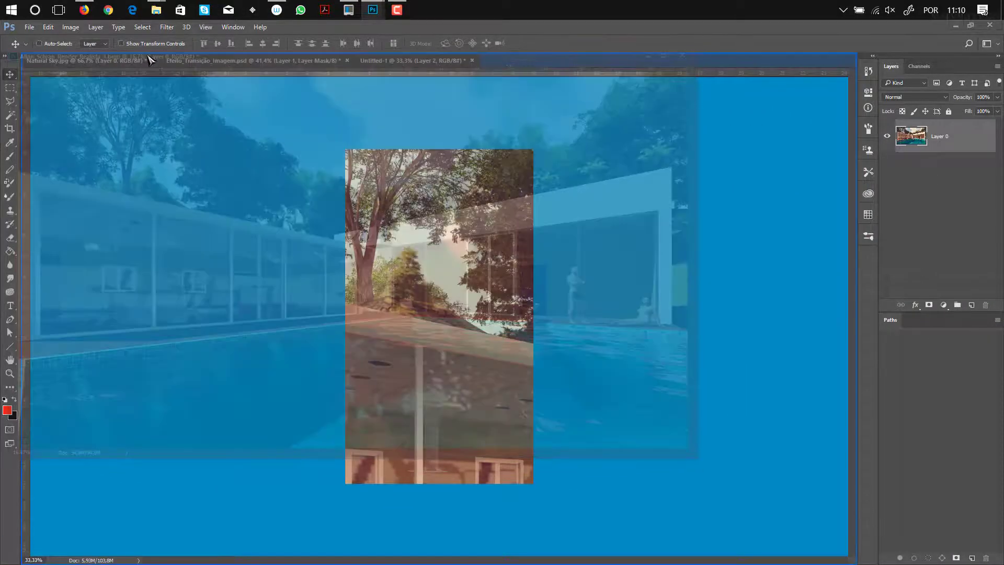
{"action": "left_click_drag", "start_coordinate": [520, 64], "coordinate": [68, 64]}
{"action": "left_click", "coordinate": [610, 61]}
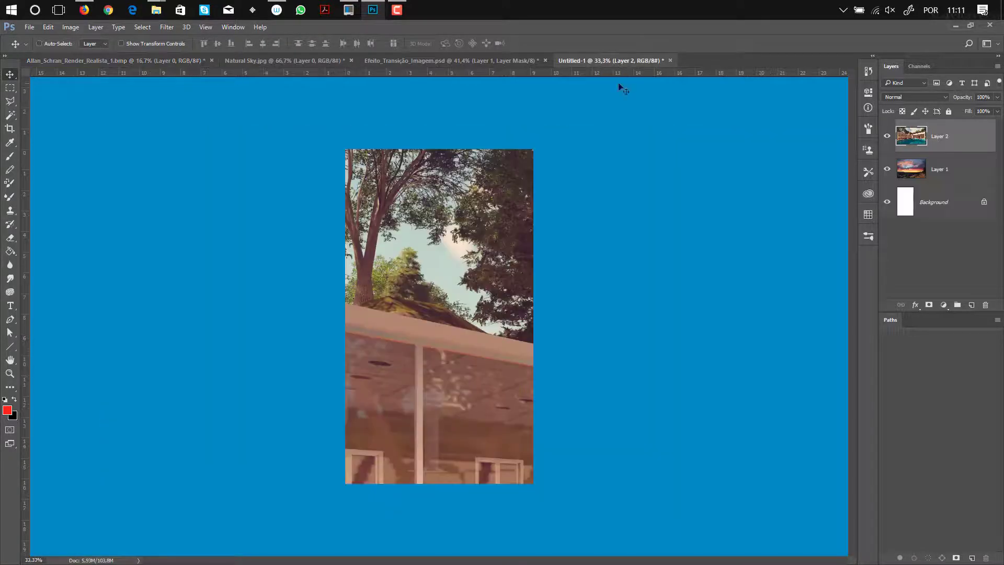
Step: Free Transform the render layer and align its lower-left corner with the lower-left corner of the canvas
{"action": "scroll", "coordinate": [523, 344], "scroll_direction": "down", "scroll_amount": 5}
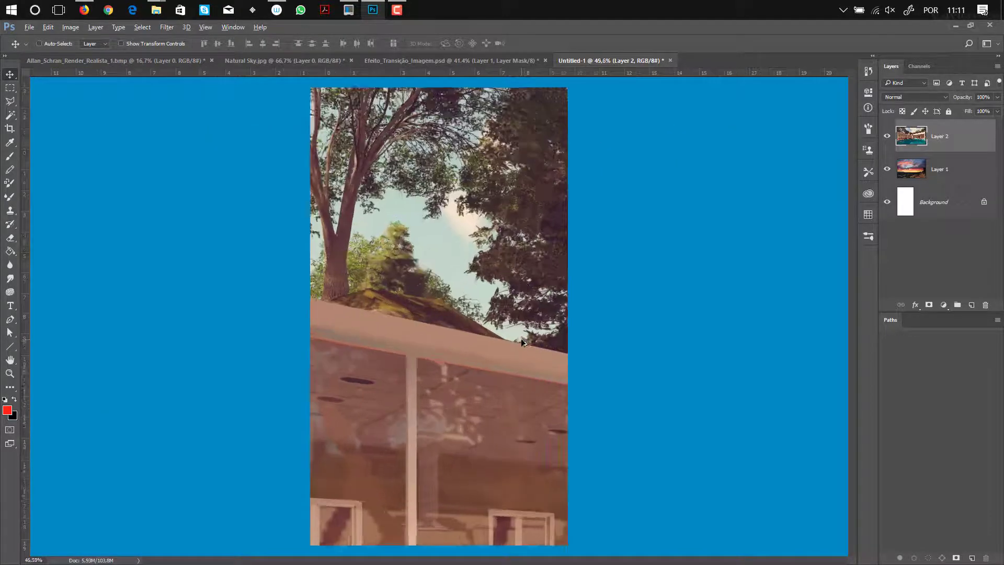
{"action": "scroll", "coordinate": [522, 342], "scroll_direction": "down", "scroll_amount": 1}
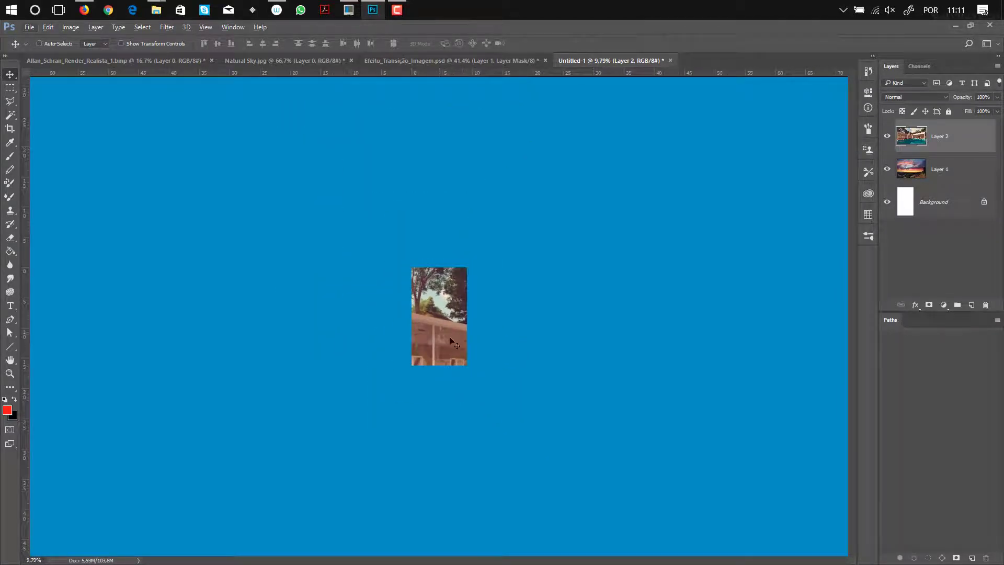
{"action": "left_click_drag", "start_coordinate": [450, 342], "coordinate": [497, 251]}
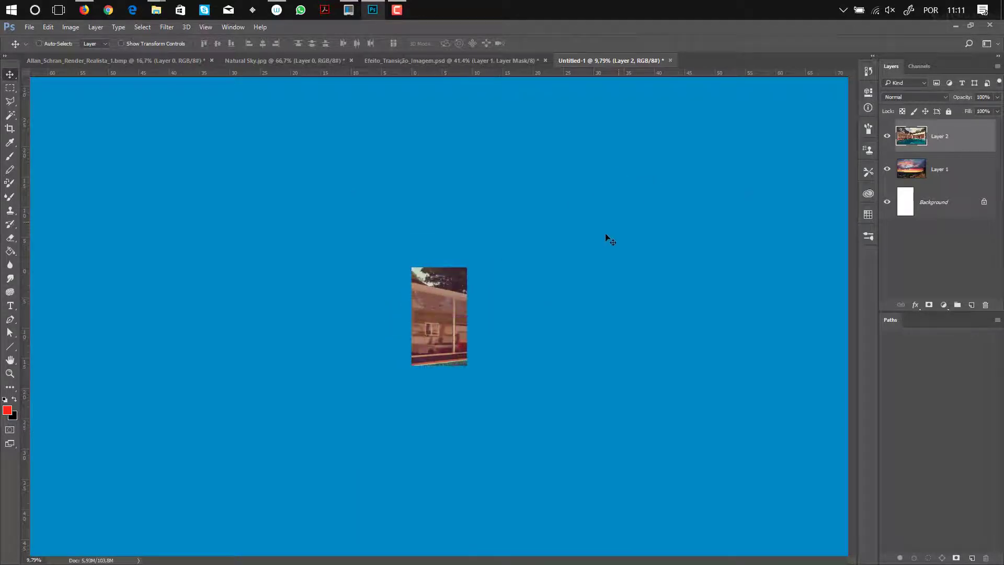
{"action": "key", "text": "ctrl+t"}
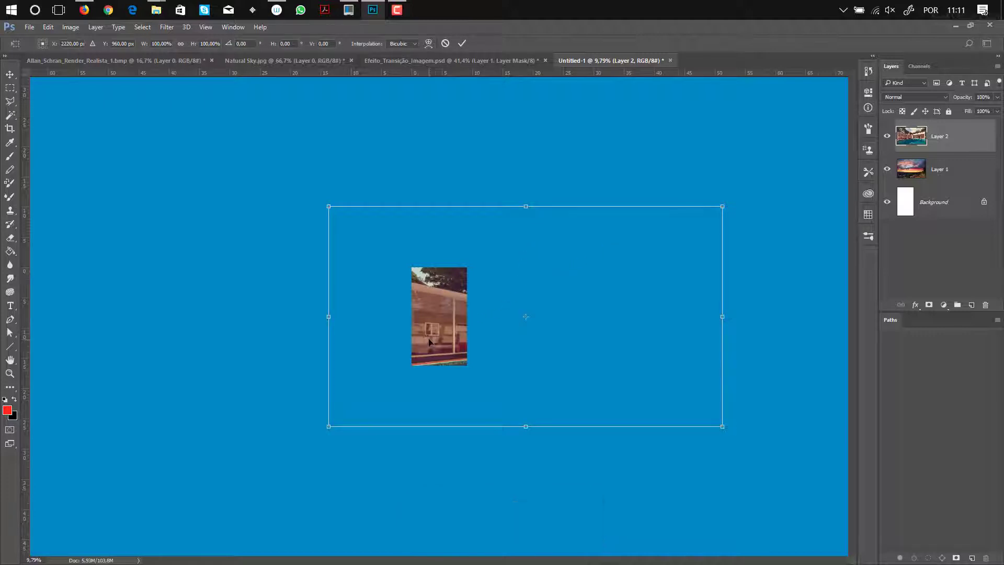
{"action": "left_click_drag", "start_coordinate": [436, 336], "coordinate": [511, 276]}
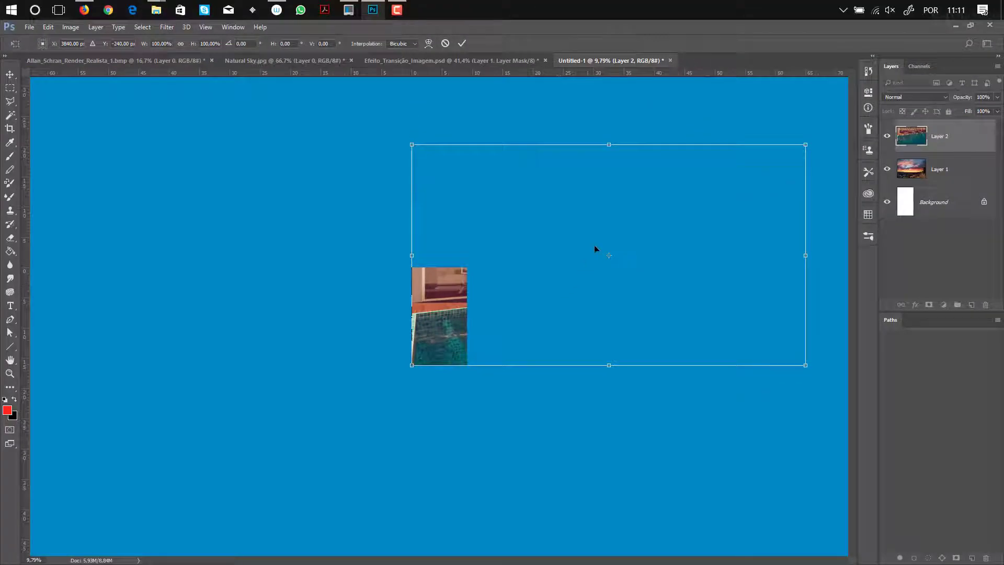
Step: Scale the render layer down proportionally to the canvas width along the bottom edge and commit the transform
{"action": "key", "text": "shift"}
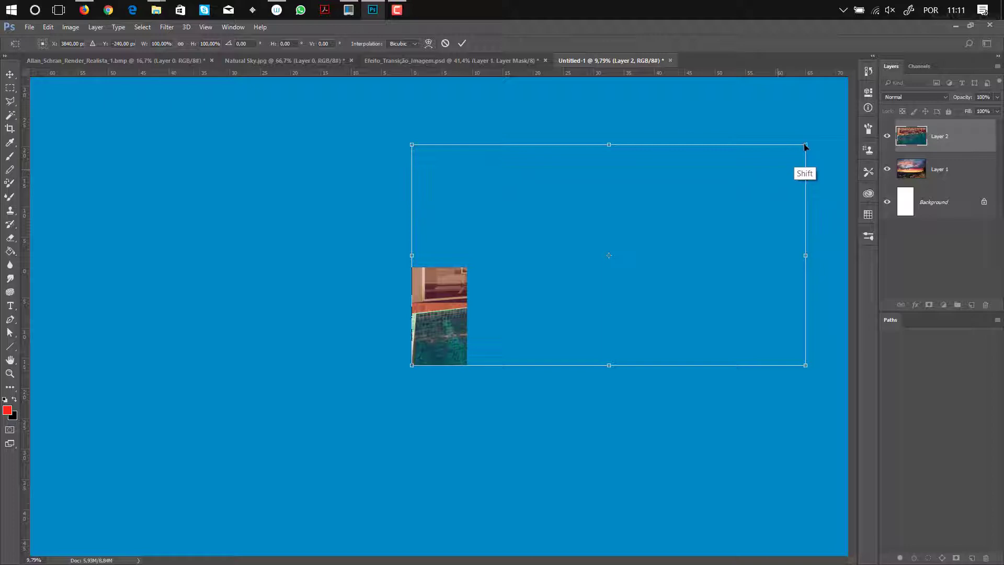
{"action": "left_click_drag", "start_coordinate": [806, 147], "coordinate": [465, 322]}
{"action": "scroll", "coordinate": [473, 361], "scroll_direction": "up", "scroll_amount": 8}
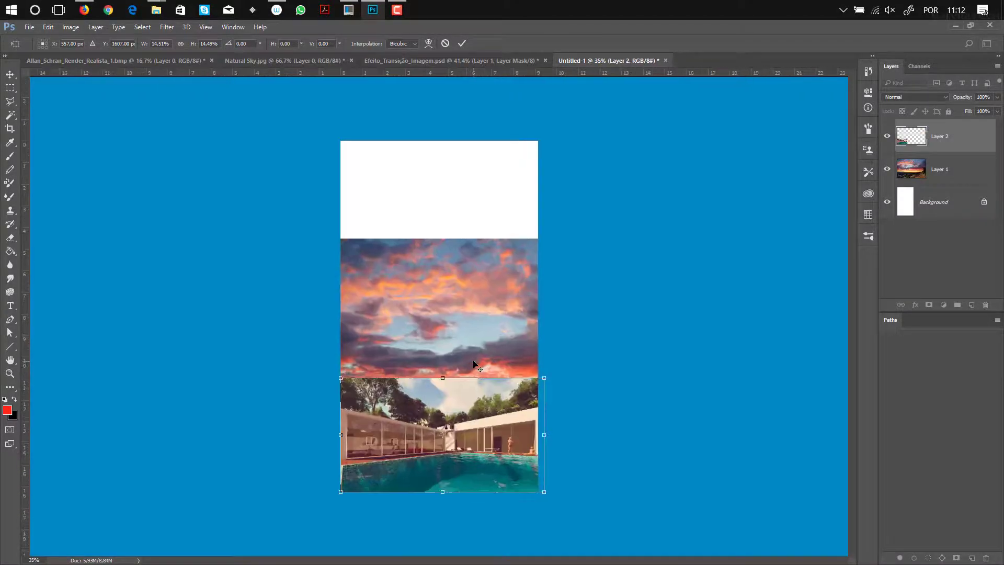
{"action": "scroll", "coordinate": [473, 362], "scroll_direction": "up", "scroll_amount": 2}
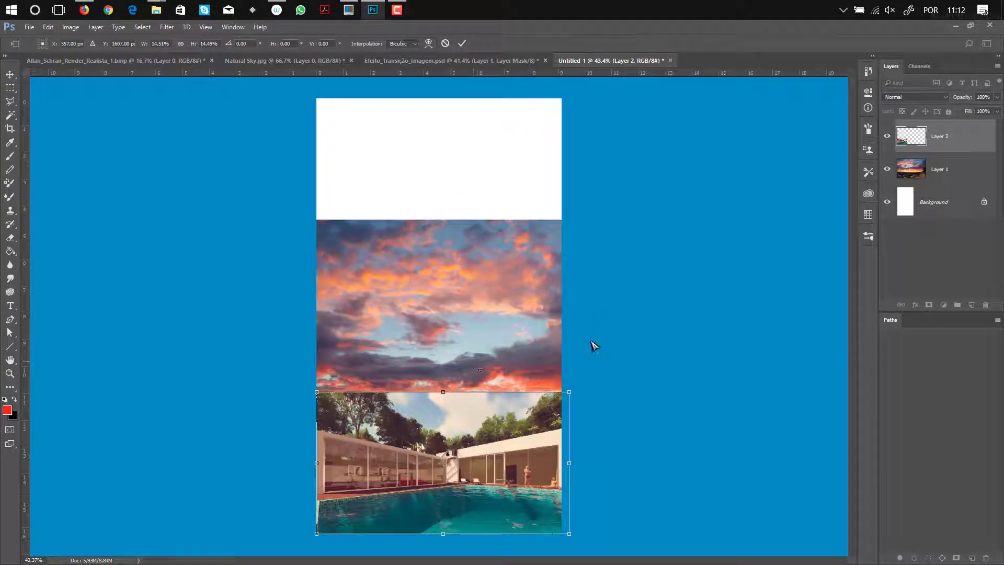
{"action": "key", "text": "alt+space"}
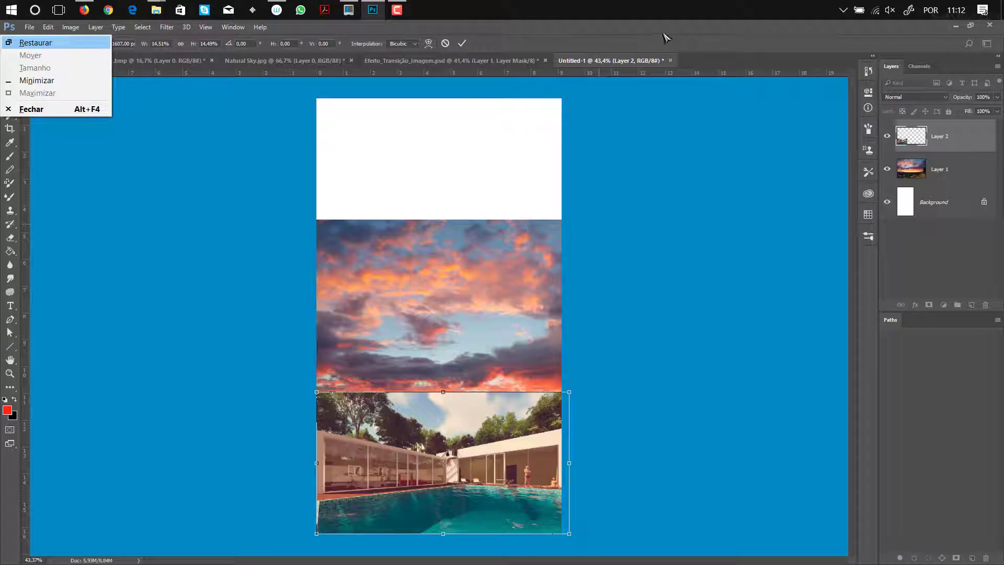
{"action": "key", "text": "Escape"}
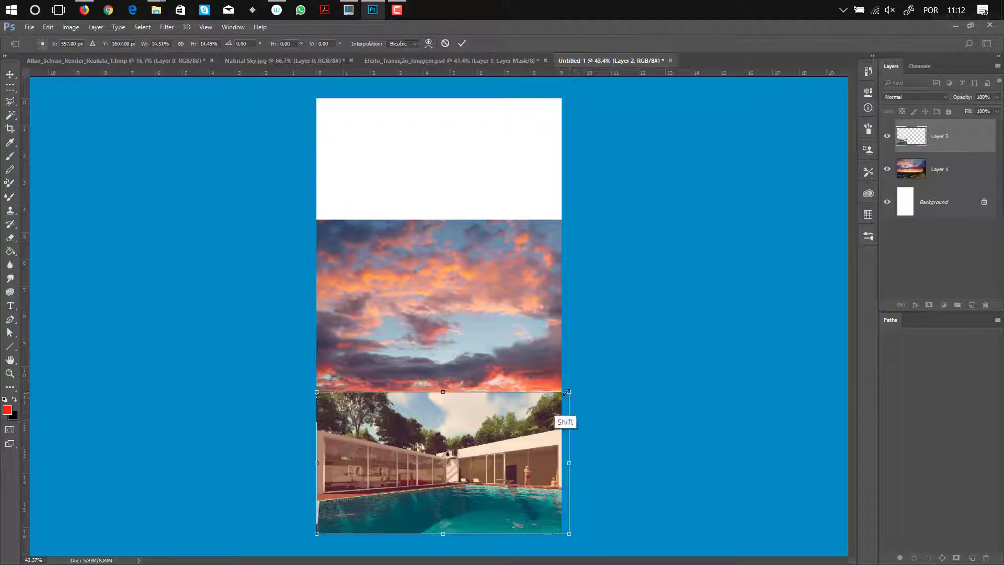
{"action": "left_click_drag", "start_coordinate": [573, 398], "coordinate": [563, 398]}
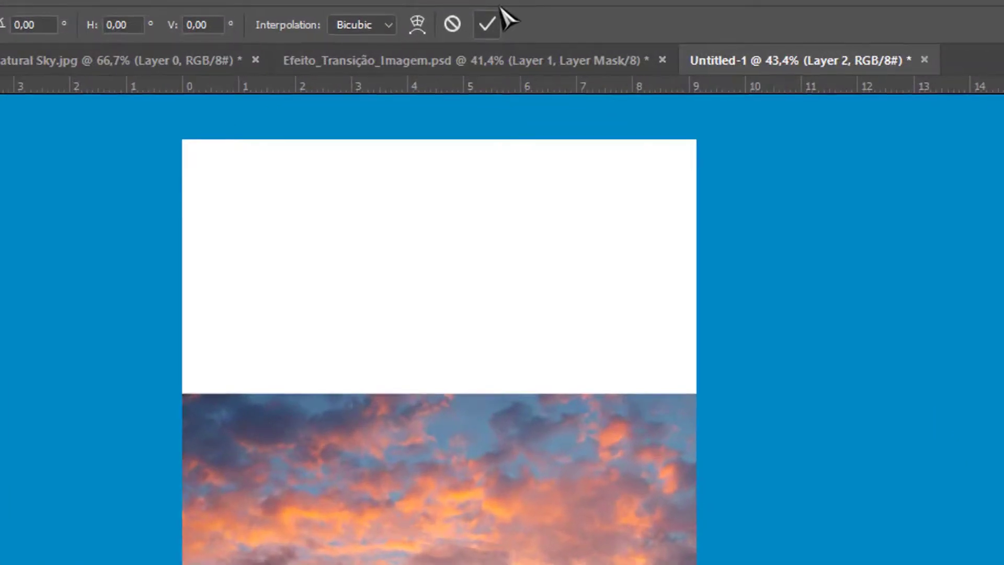
{"action": "left_click", "coordinate": [487, 23]}
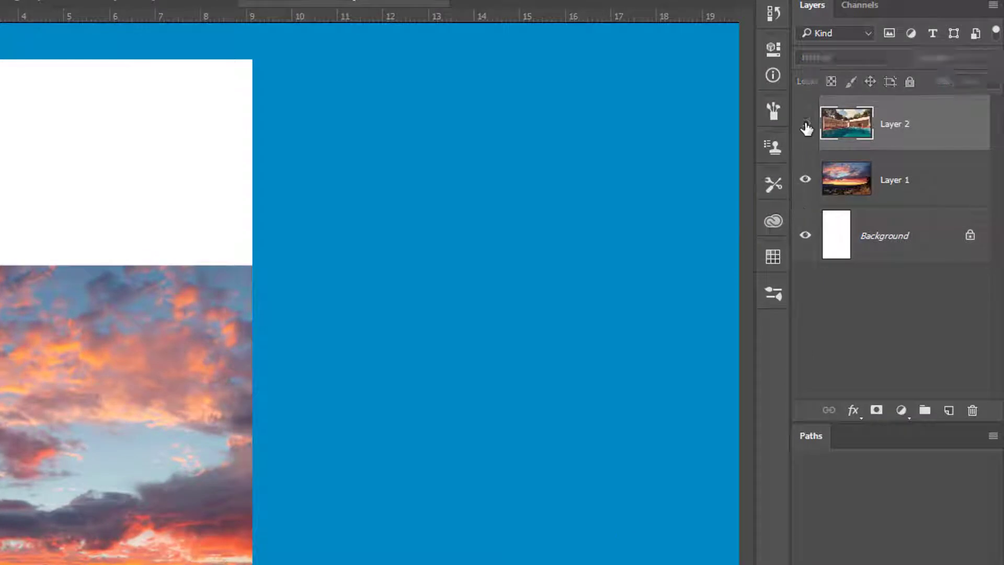
Step: Hide the render layer, Layer 2, and select the sky layer, Layer 1
{"action": "left_click", "coordinate": [806, 125]}
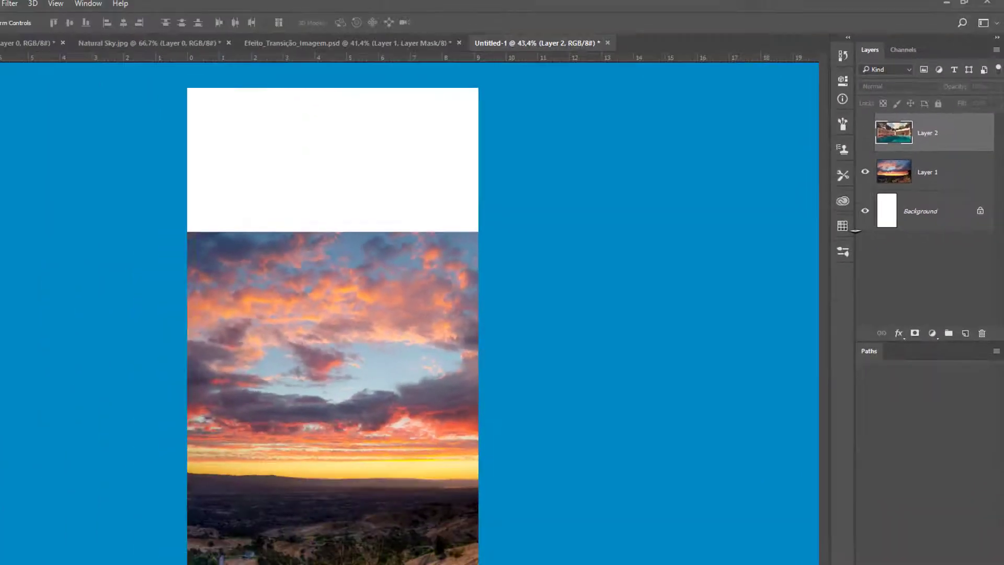
{"action": "left_click", "coordinate": [941, 178]}
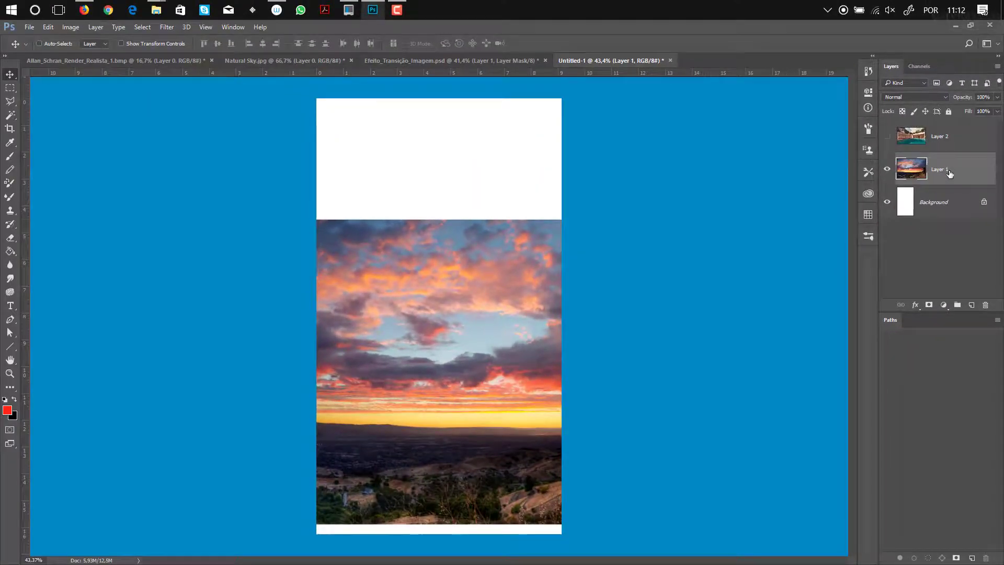
Step: Move the sky layer so its upper-left corner lines up with the upper-left corner of the canvas
{"action": "left_click_drag", "start_coordinate": [466, 359], "coordinate": [732, 216]}
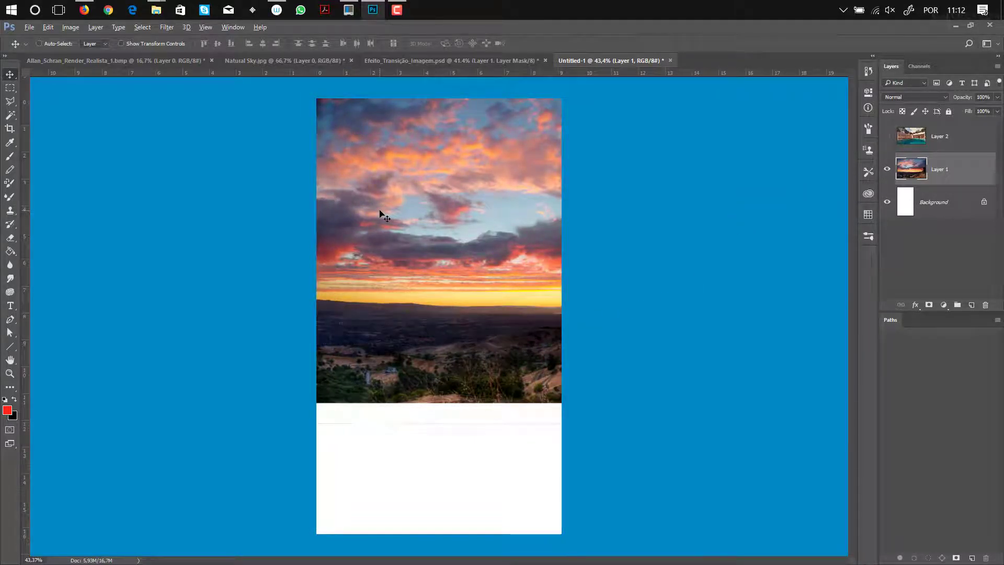
{"action": "scroll", "coordinate": [477, 292], "scroll_direction": "up", "scroll_amount": 3}
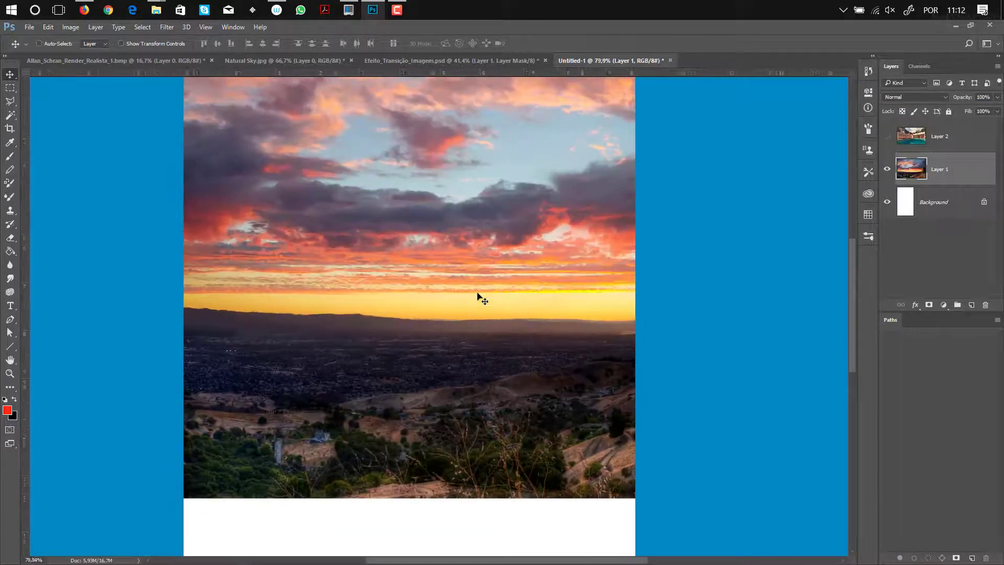
Step: Free Transform the sky layer, enlarge it proportionally to about 195% to cover the canvas, shift it left, and commit the transform
{"action": "scroll", "coordinate": [477, 292], "scroll_direction": "down", "scroll_amount": 5}
{"action": "scroll", "coordinate": [477, 293], "scroll_direction": "down", "scroll_amount": 2}
{"action": "key", "text": "ctrl+t"}
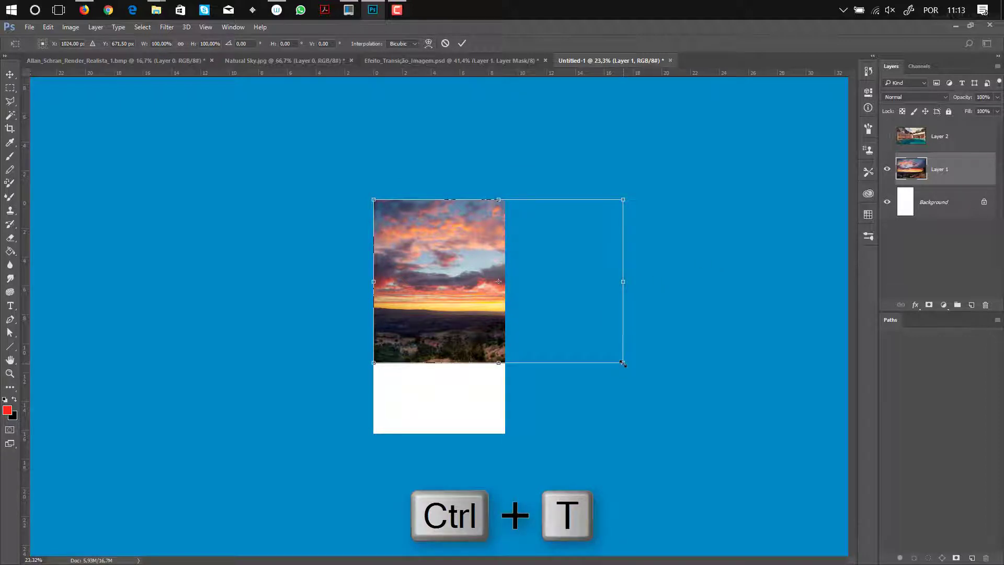
{"action": "left_click_drag", "start_coordinate": [624, 364], "coordinate": [870, 508]}
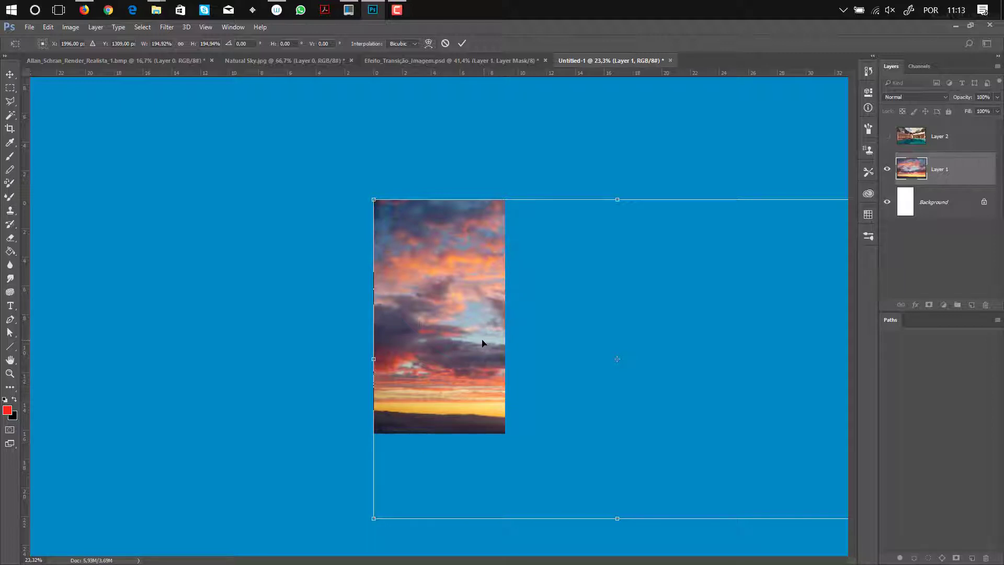
{"action": "left_click_drag", "start_coordinate": [482, 344], "coordinate": [414, 342]}
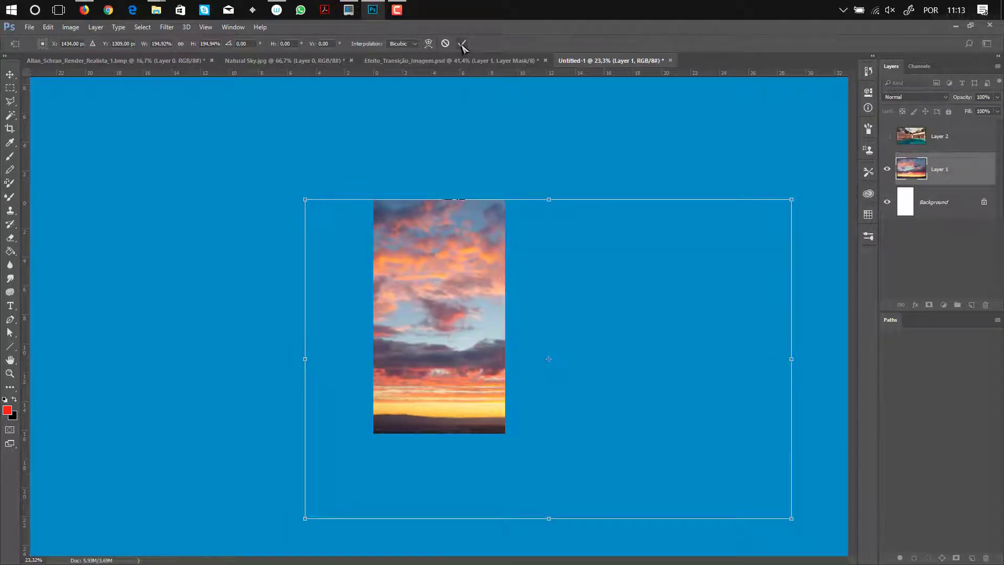
{"action": "left_click", "coordinate": [462, 44]}
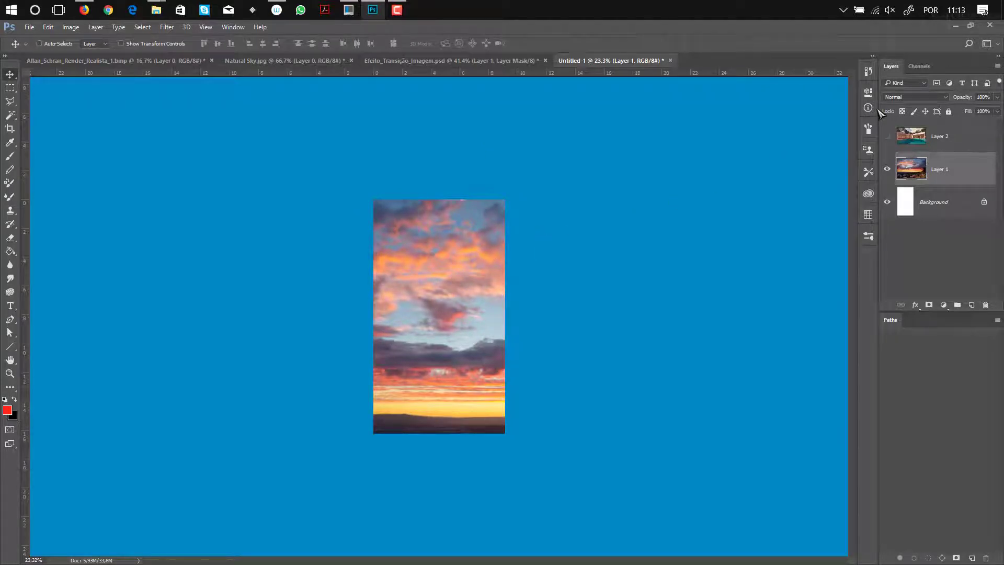
Step: Show the render layer, Layer 2, and adjust the sky's horizontal position above the pool house
{"action": "left_click", "coordinate": [888, 137]}
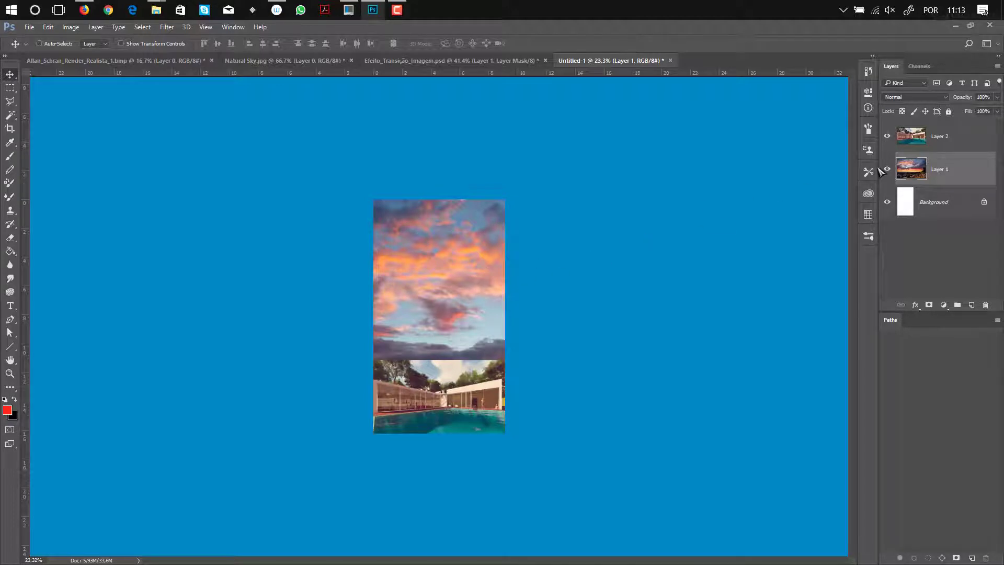
{"action": "left_click_drag", "start_coordinate": [462, 272], "coordinate": [393, 265]}
{"action": "left_click_drag", "start_coordinate": [486, 277], "coordinate": [539, 283]}
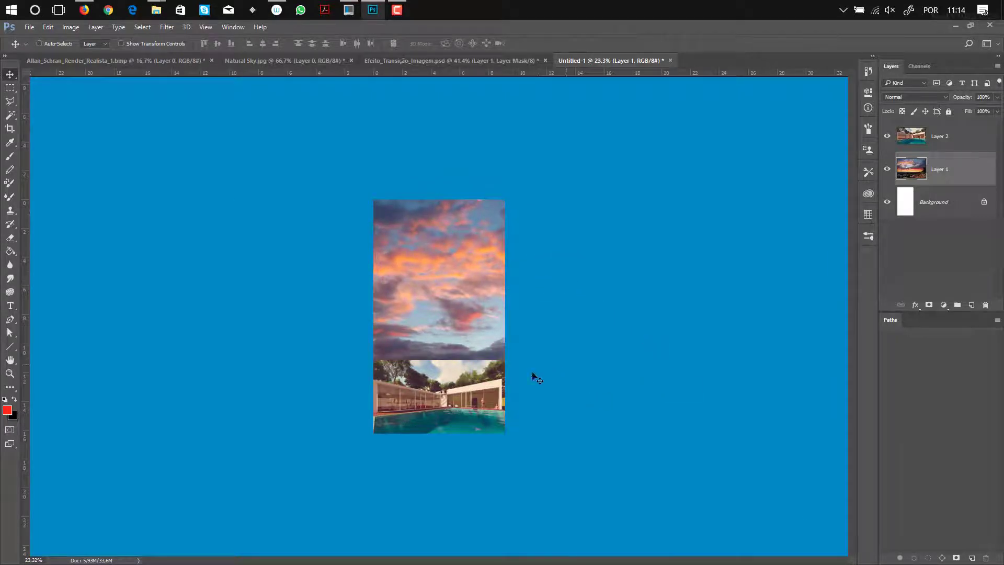
{"action": "scroll", "coordinate": [467, 386], "scroll_direction": "up", "scroll_amount": 9}
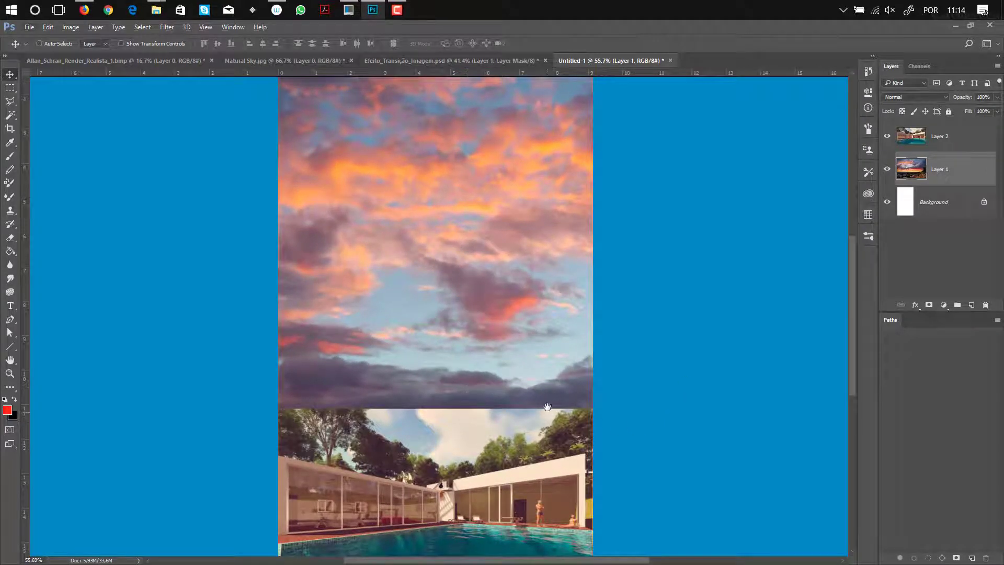
{"action": "left_click_drag", "start_coordinate": [547, 406], "coordinate": [547, 314]}
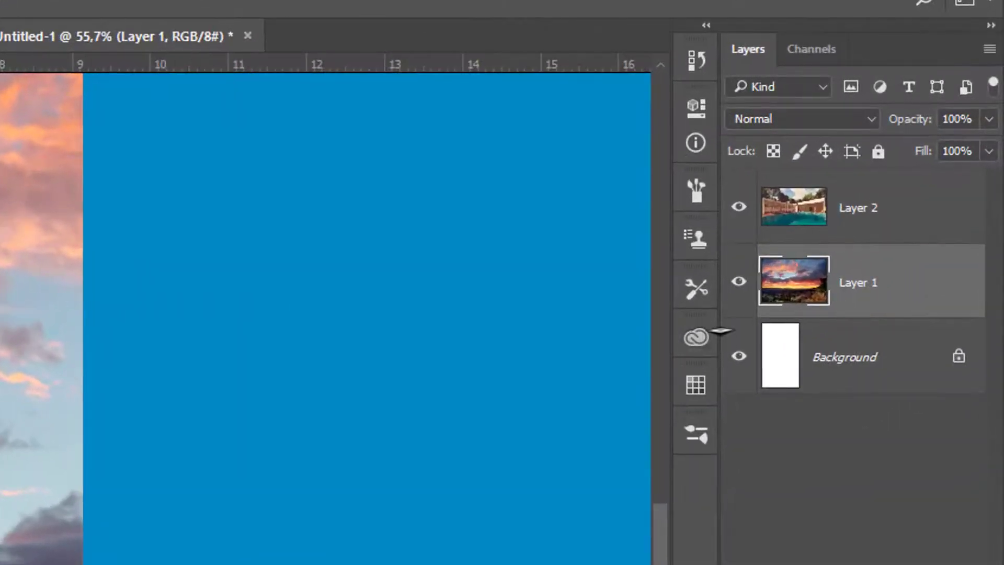
Step: Rename the sunset sky layer, Layer 1, as SKY
{"action": "left_click", "coordinate": [876, 209]}
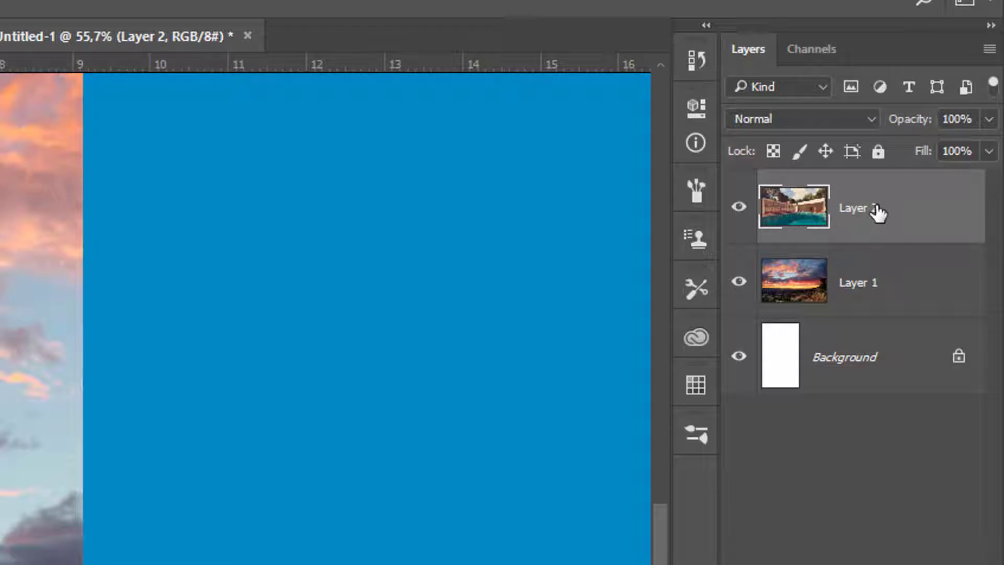
{"action": "left_click", "coordinate": [867, 288]}
{"action": "double_click", "coordinate": [867, 287]}
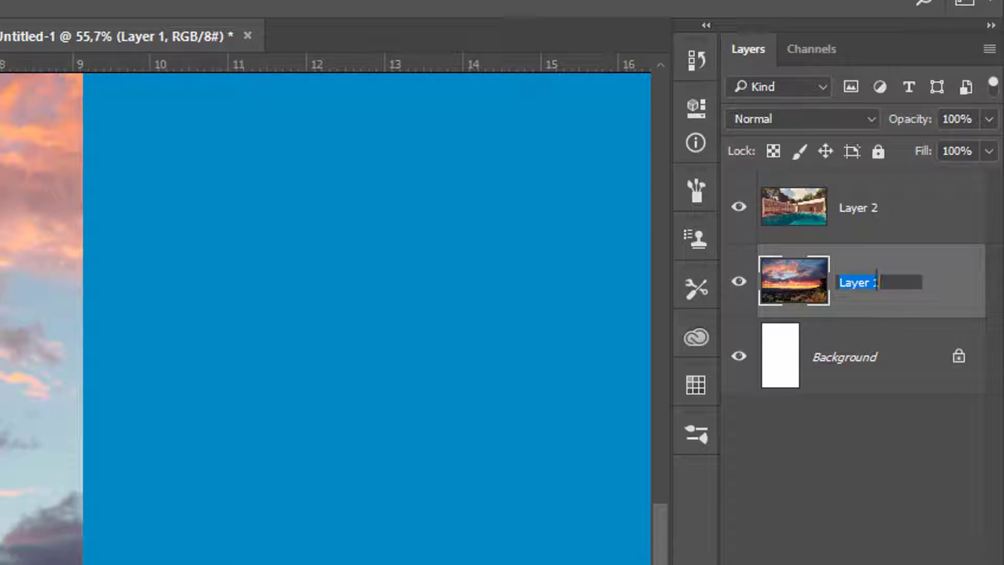
{"action": "type", "text": "Sk"}
{"action": "key", "text": "BackSpace"}
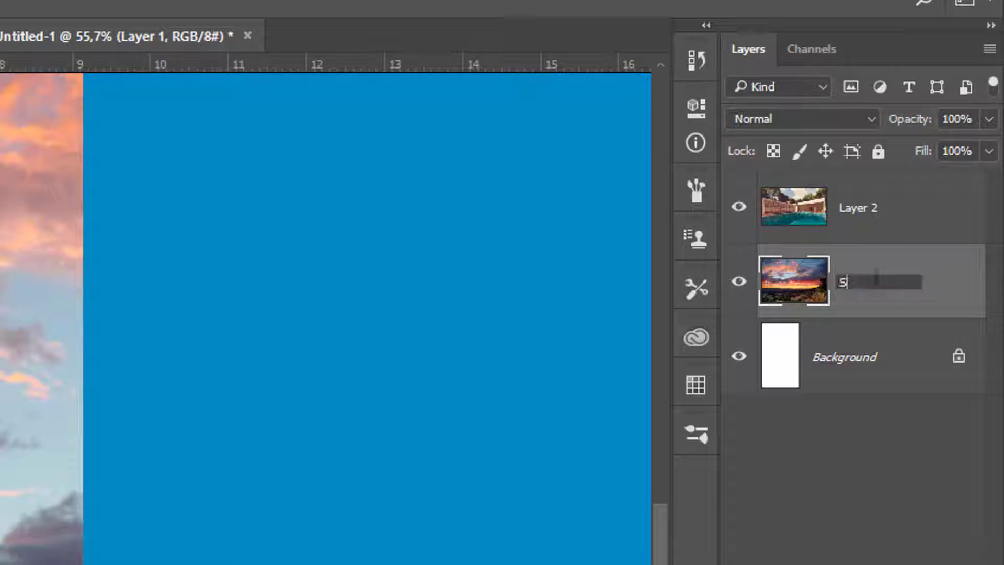
{"action": "type", "text": "KY"}
{"action": "key", "text": "Return"}
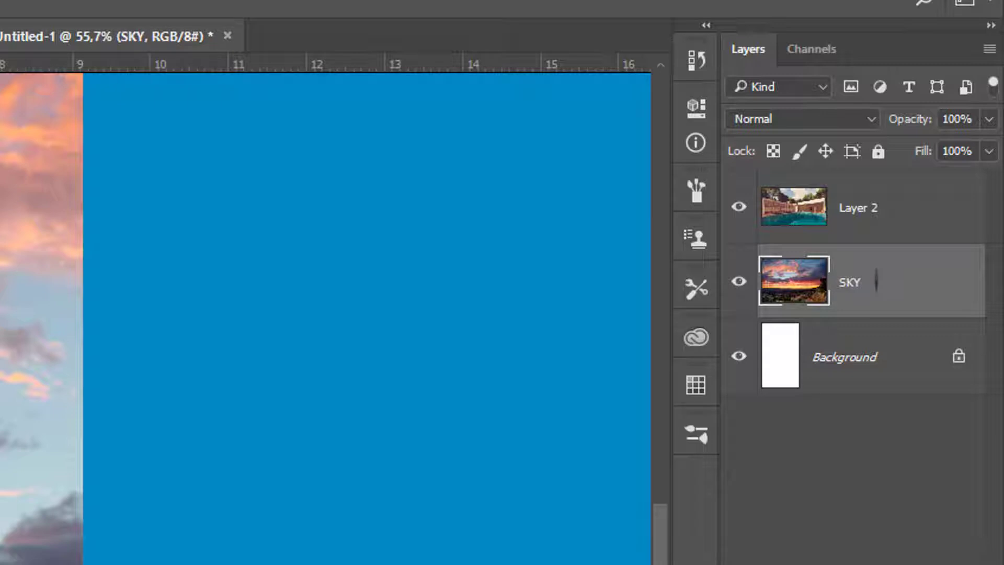
Step: Rename the pool house layer, Layer 2, as RENDER
{"action": "double_click", "coordinate": [869, 212]}
{"action": "type", "text": "RENDER"}
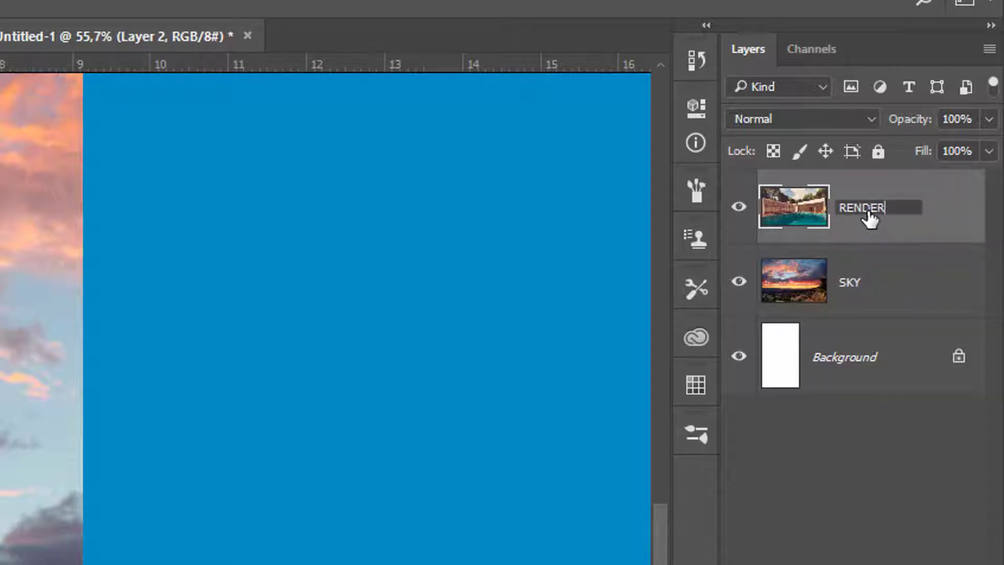
{"action": "key", "text": "Return"}
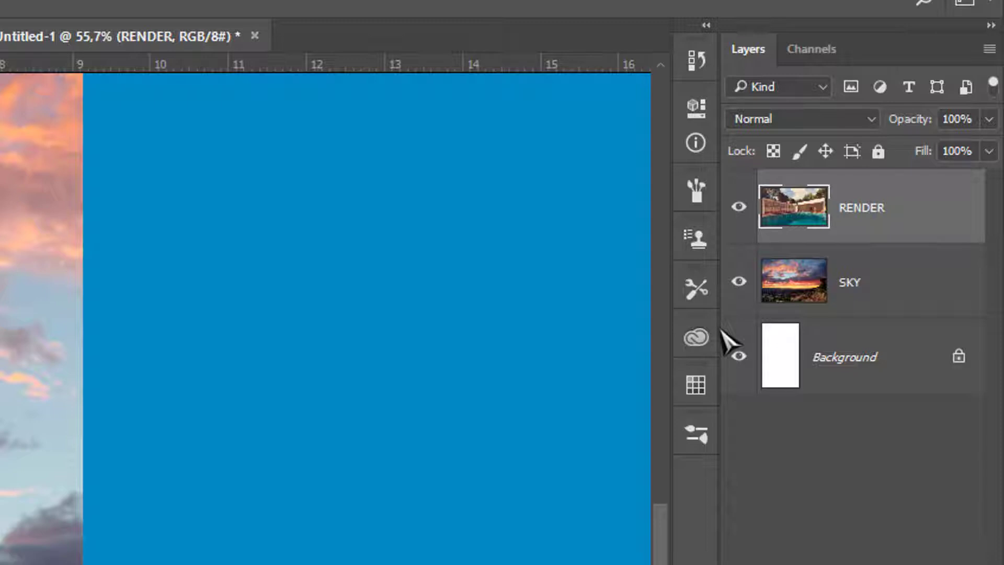
Step: Group the RENDER and SKY layers and name the group TRANSIÇÃO
{"action": "left_click", "coordinate": [889, 285], "text": "shift"}
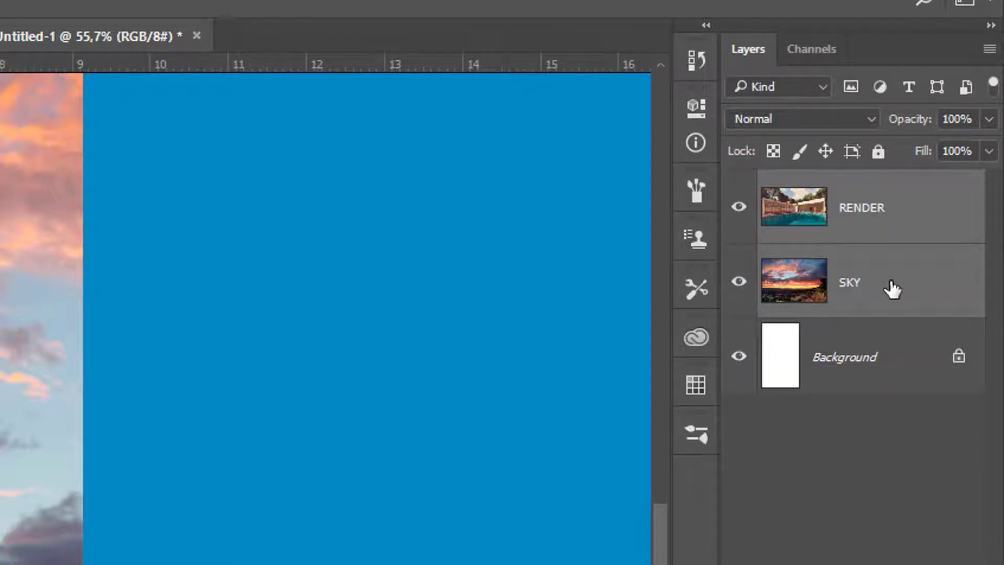
{"action": "key", "text": "ctrl+g"}
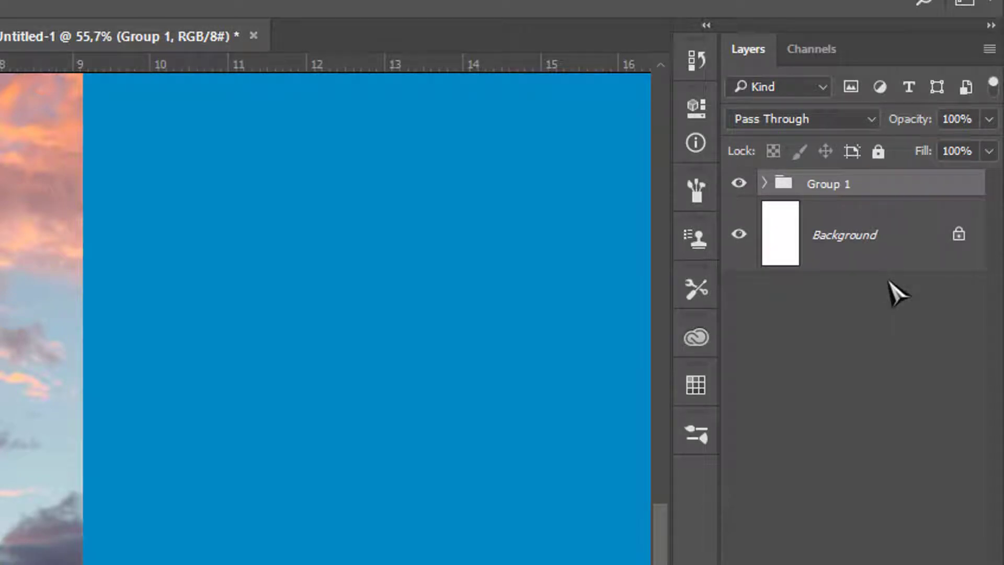
{"action": "double_click", "coordinate": [851, 185]}
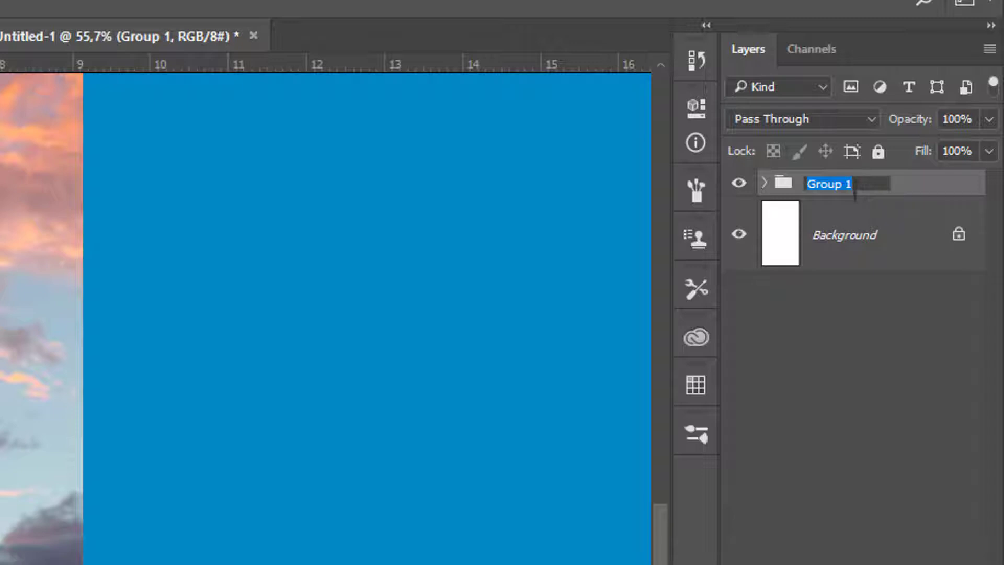
{"action": "type", "text": "TRANS"}
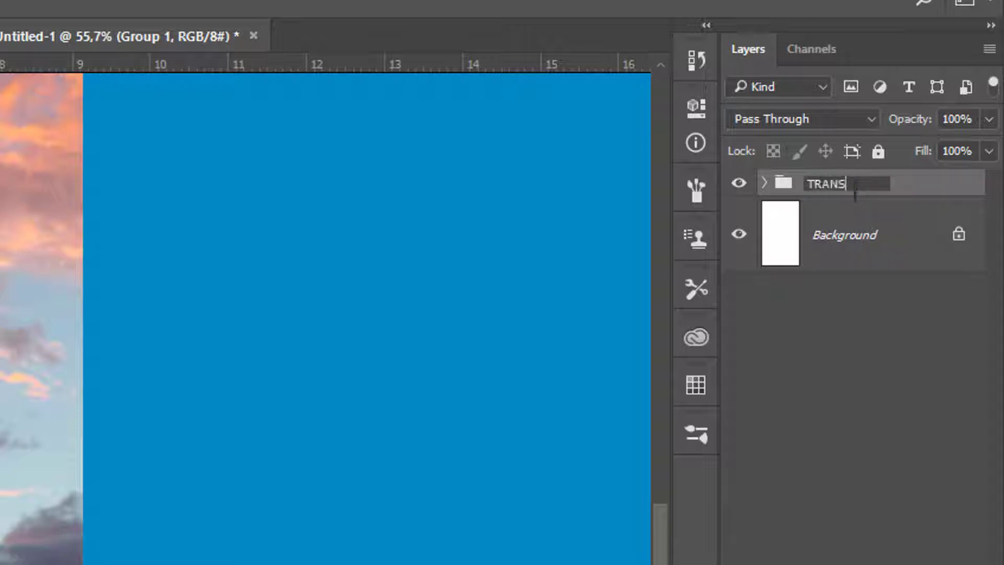
{"action": "type", "text": "IÇÃO"}
{"action": "key", "text": "Return"}
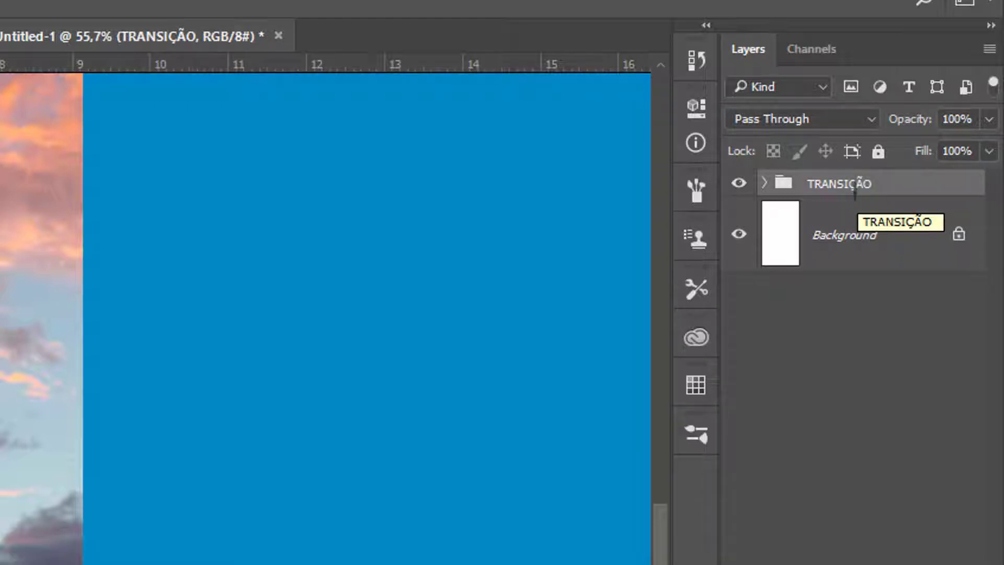
Step: Expand the TRANSIÇÃO group, add a layer mask to the RENDER layer, and make the mask active
{"action": "left_click", "coordinate": [765, 184]}
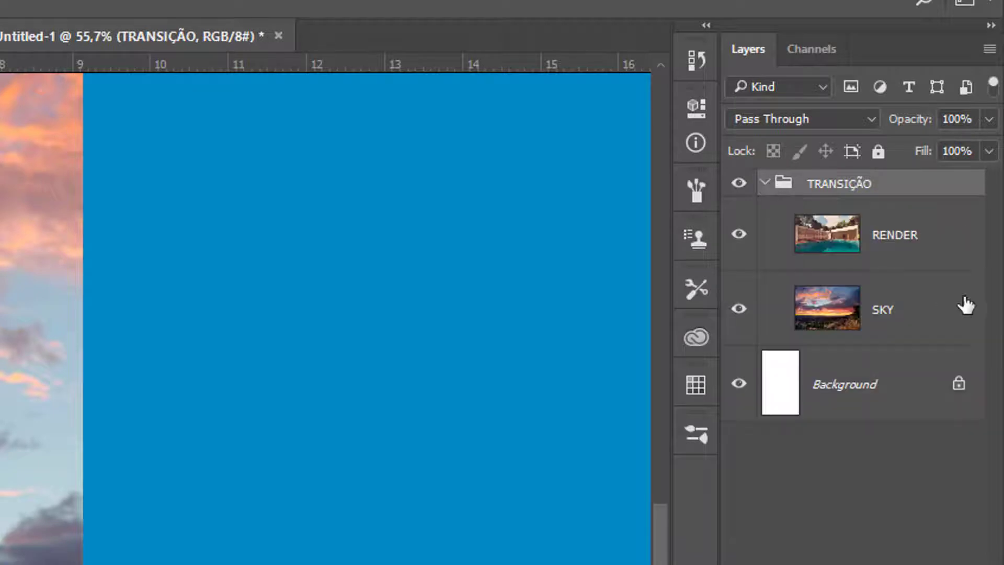
{"action": "left_click", "coordinate": [917, 231]}
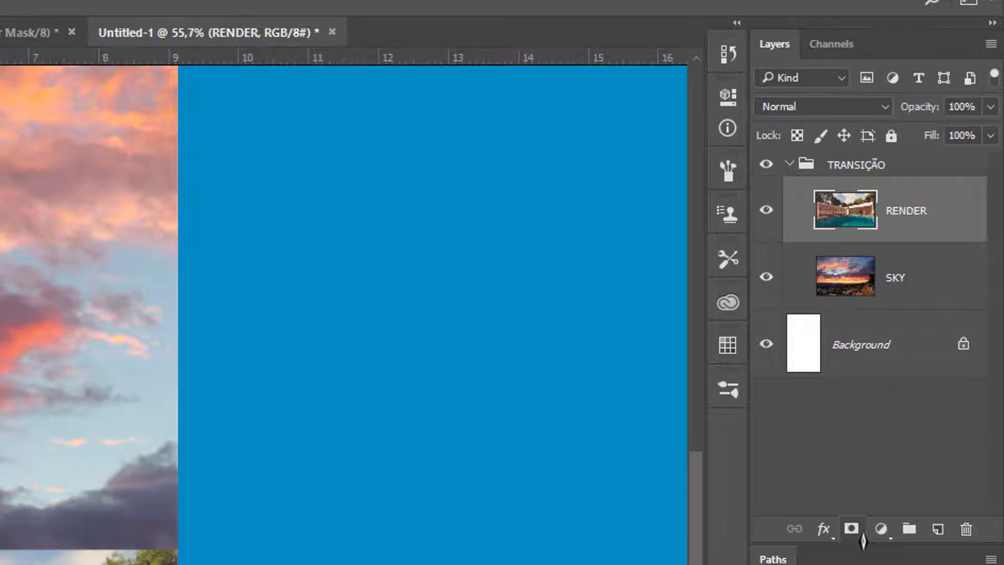
{"action": "left_click", "coordinate": [851, 530]}
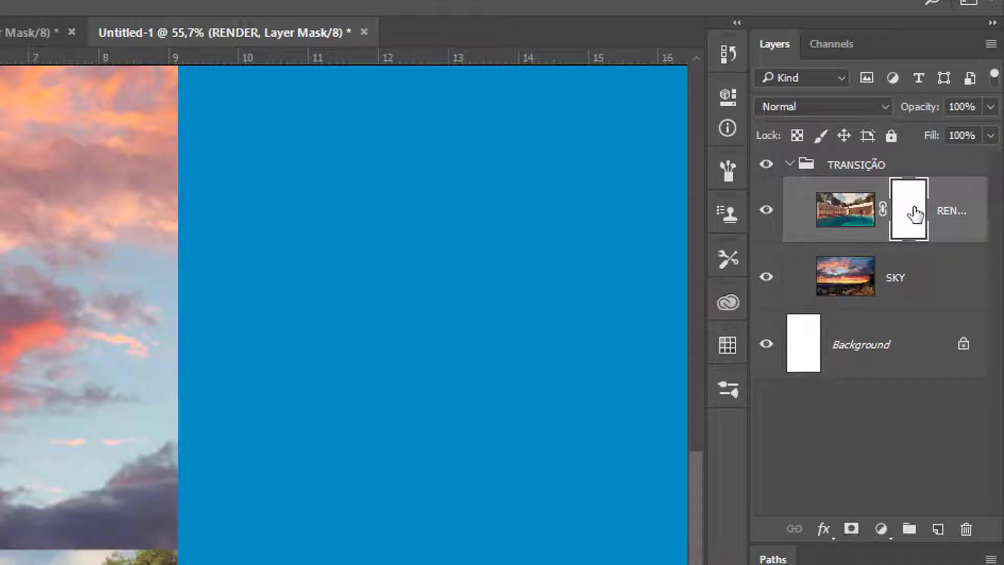
{"action": "left_click", "coordinate": [837, 210]}
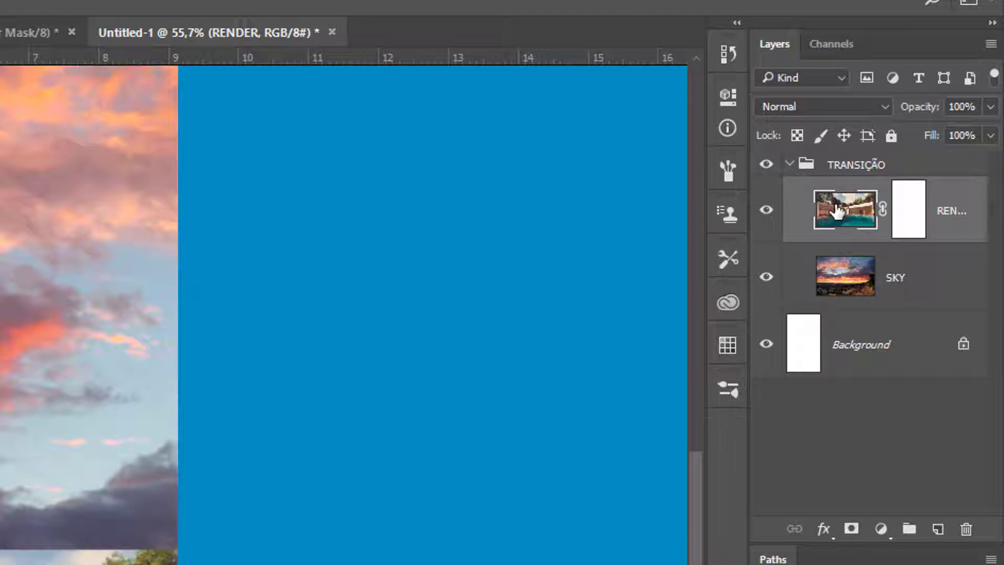
{"action": "left_click", "coordinate": [916, 209]}
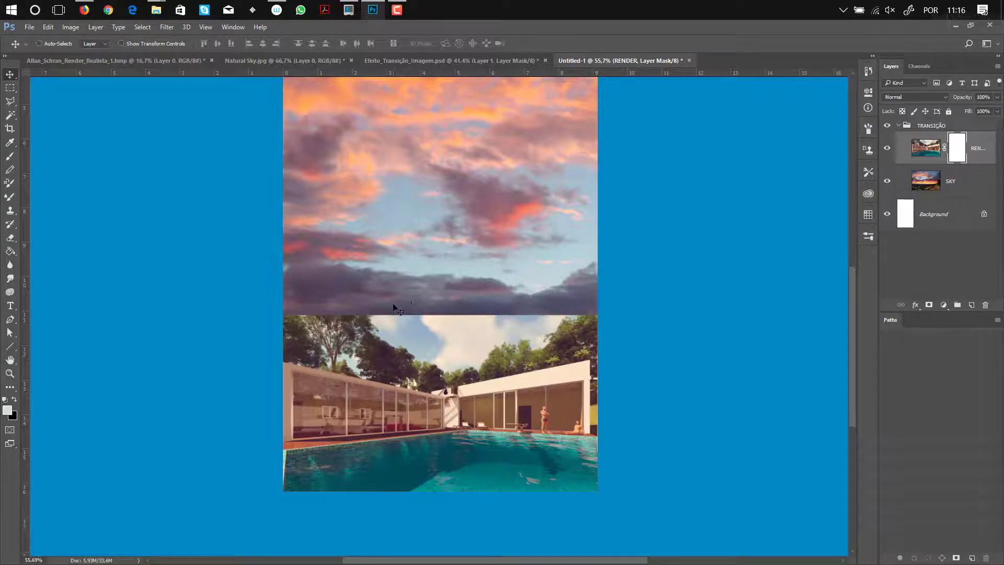
Step: Activate the Brush tool with black as the foreground color and keep the RENDER layer mask targeted for painting
{"action": "key", "text": "b"}
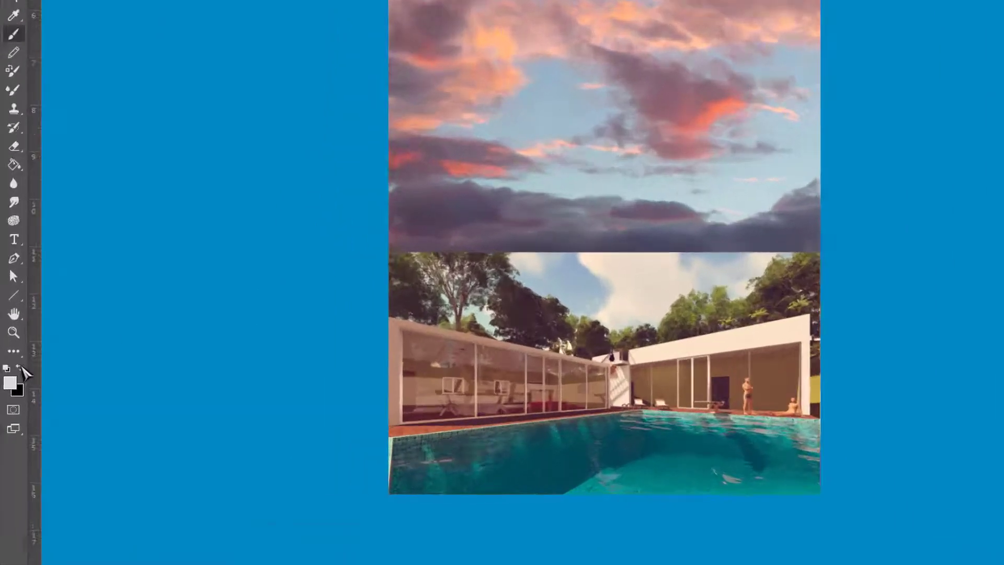
{"action": "left_click", "coordinate": [15, 398]}
{"action": "left_click", "coordinate": [15, 398]}
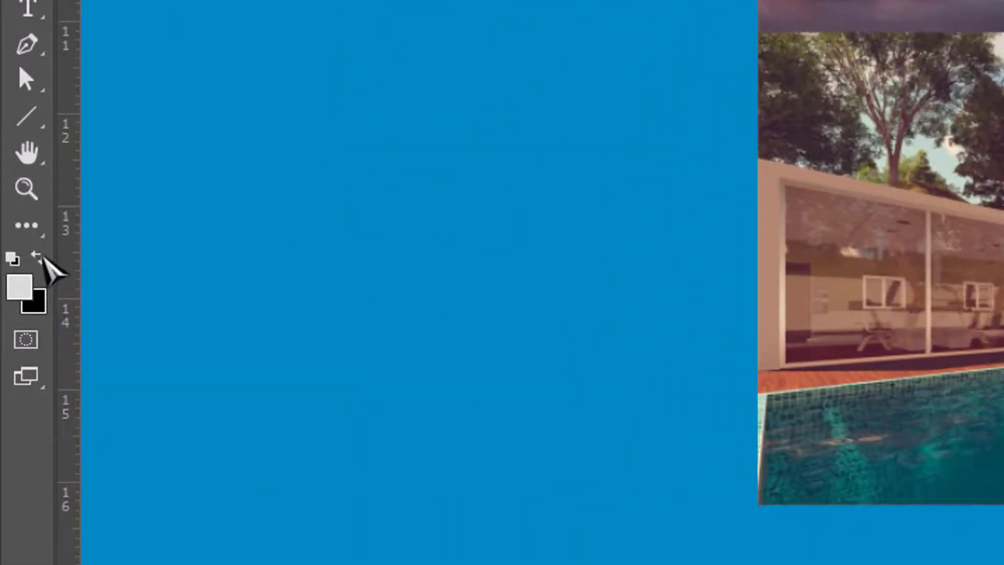
{"action": "left_click", "coordinate": [37, 256]}
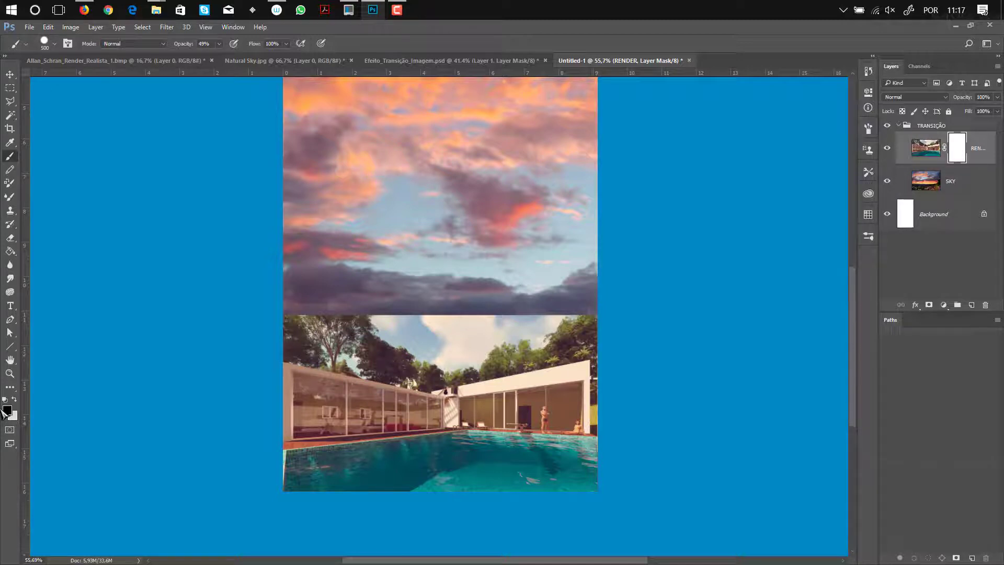
{"action": "left_click", "coordinate": [928, 148]}
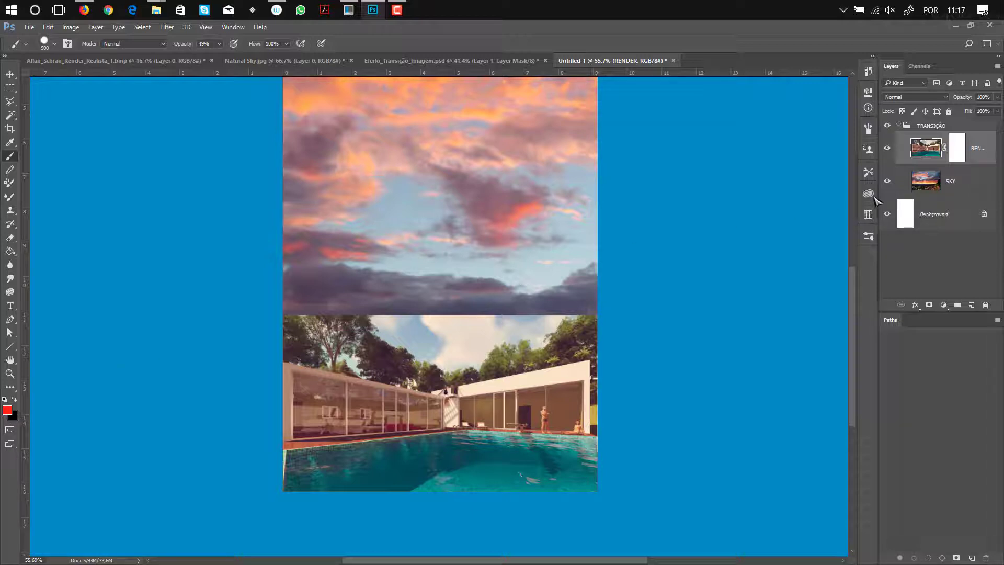
{"action": "left_click", "coordinate": [961, 153]}
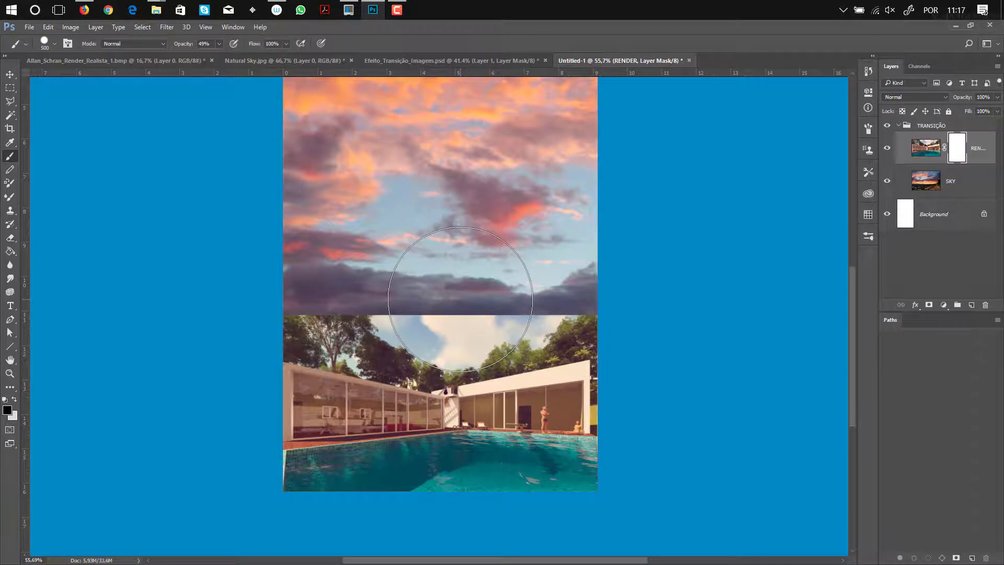
{"action": "key", "text": "Caps_Lock"}
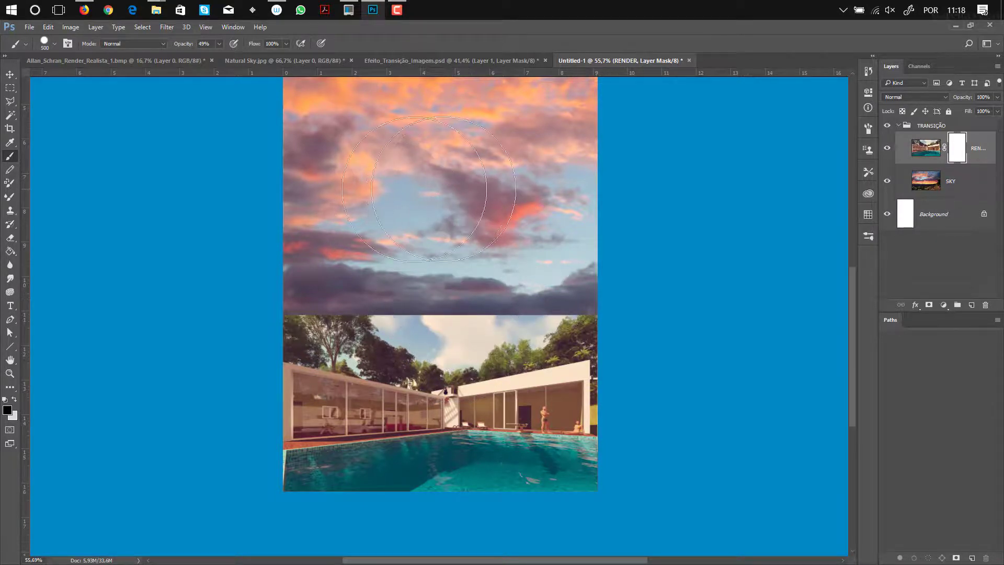
Step: Compare the soft and hard round brush tips and choose the soft round one with 0% hardness at 500 px
{"action": "right_click", "coordinate": [377, 212]}
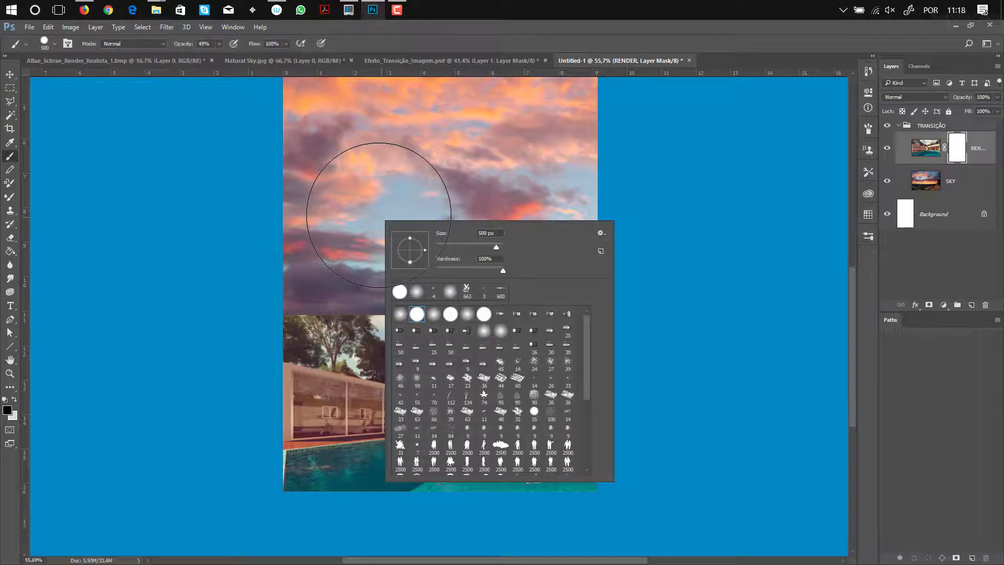
{"action": "left_click", "coordinate": [401, 314]}
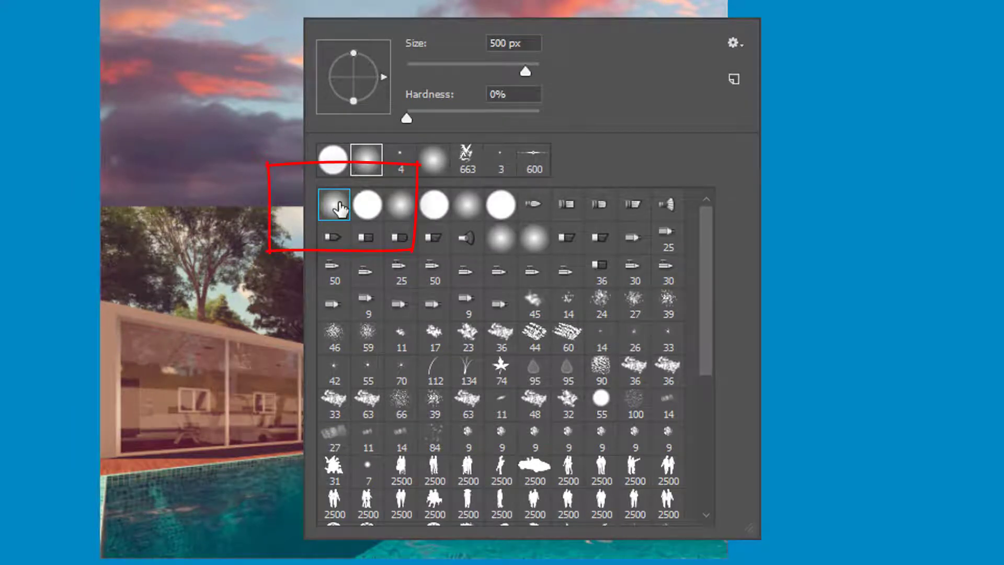
{"action": "left_click", "coordinate": [368, 206]}
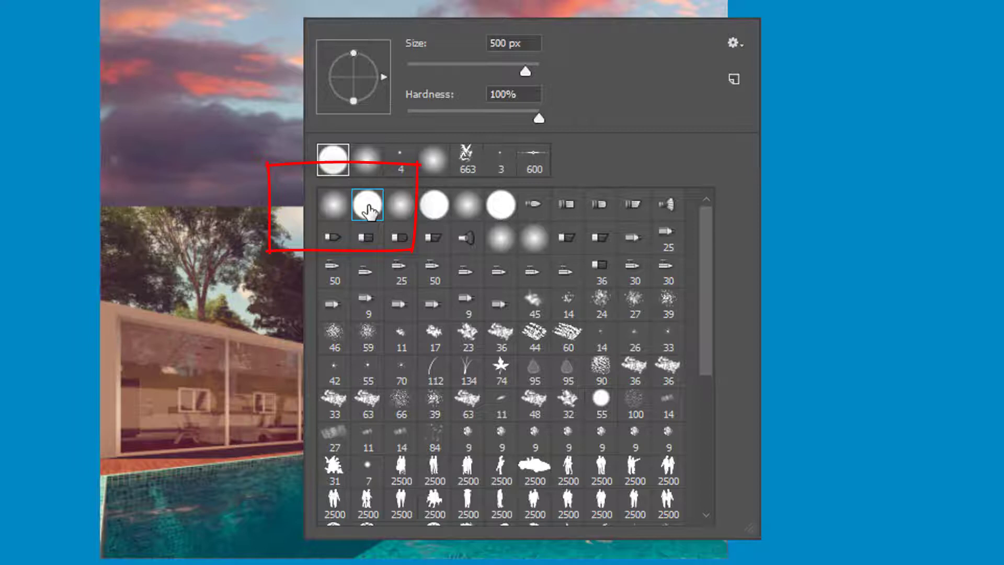
{"action": "left_click", "coordinate": [340, 214]}
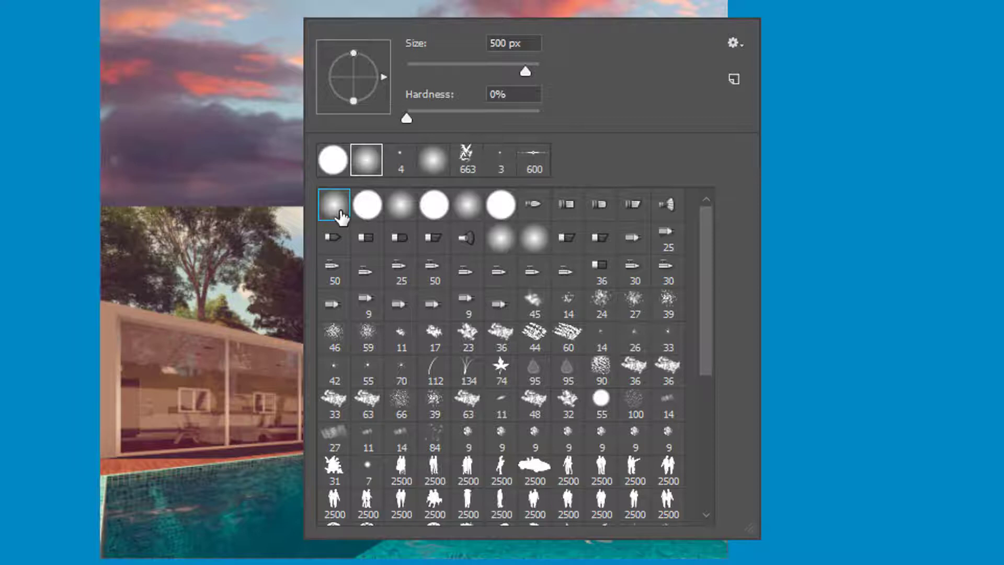
{"action": "key", "text": "Return"}
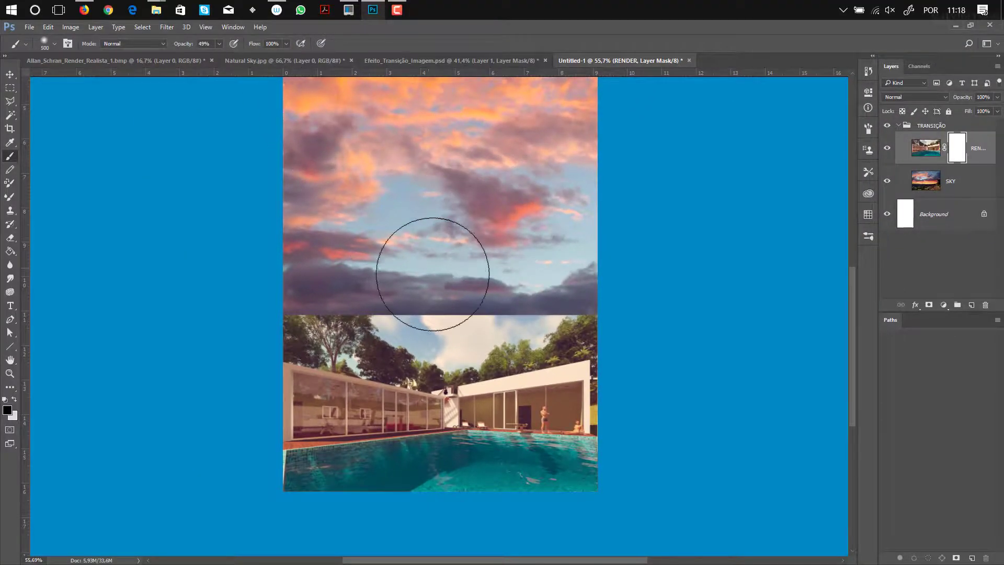
Step: Reduce the brush size to 100 px
{"action": "key", "text": "bracketleft"}
{"action": "key", "text": "bracketleft"}
{"action": "key", "text": "bracketleft"}
{"action": "key", "text": "bracketleft"}
{"action": "key", "text": "bracketleft"}
{"action": "key", "text": "bracketleft"}
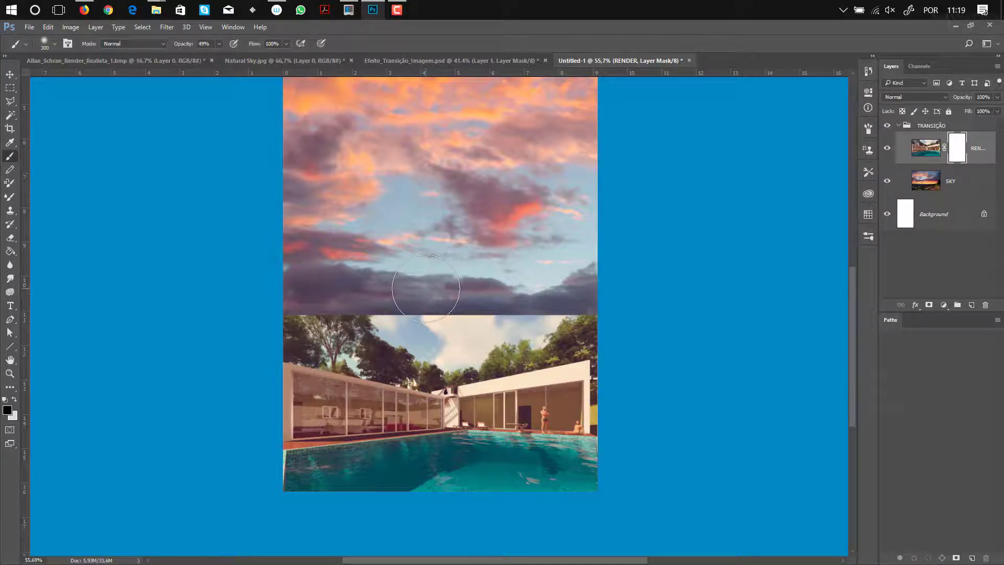
{"action": "key", "text": "bracketleft"}
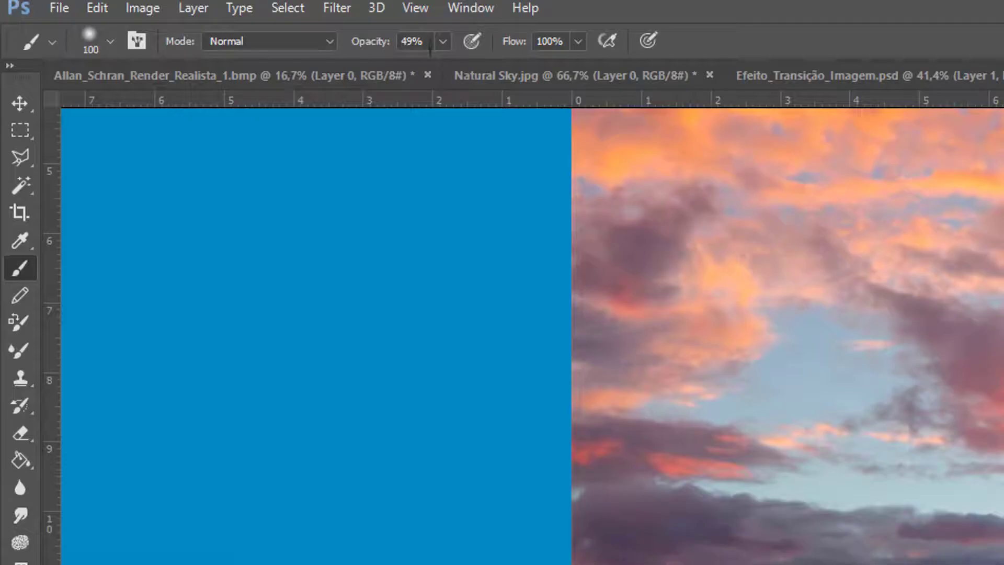
Step: Raise the brush opacity to 100% and paint the RENDER mask along the seam between the sky and the pool house
{"action": "left_click", "coordinate": [443, 42]}
{"action": "left_click_drag", "start_coordinate": [443, 67], "coordinate": [522, 67]}
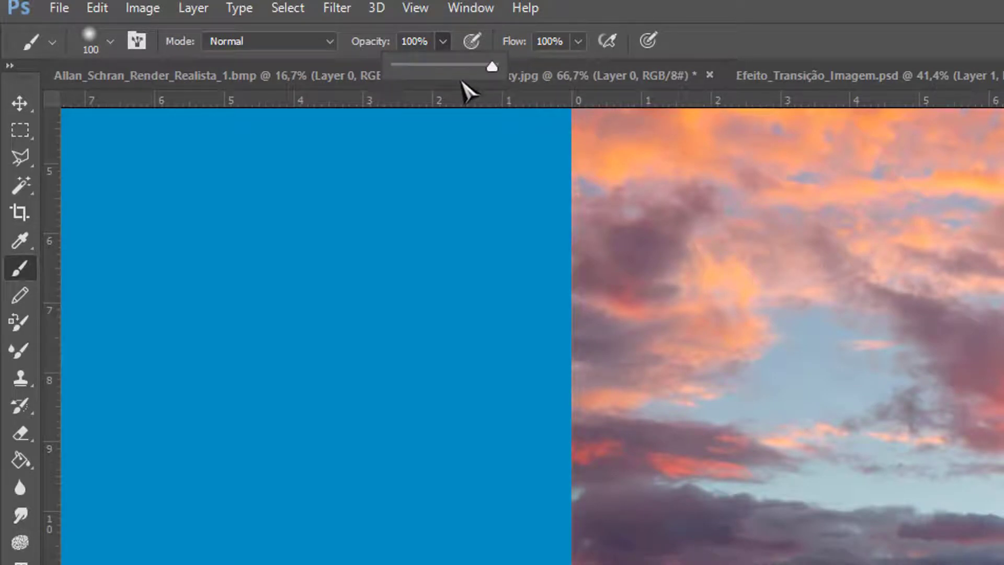
{"action": "left_click", "coordinate": [740, 26]}
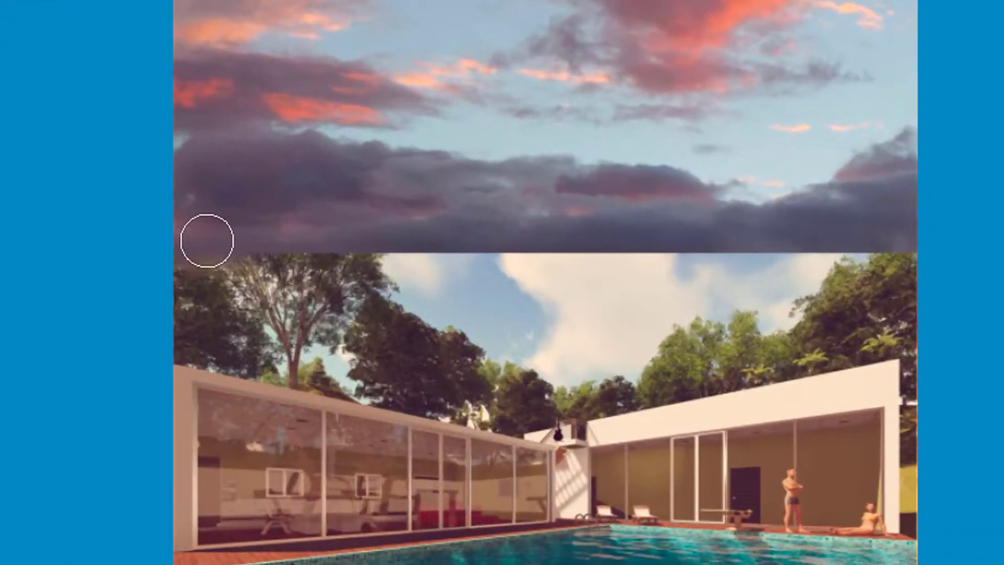
{"action": "mouse_move", "coordinate": [207, 240]}
{"action": "left_mouse_down"}
{"action": "mouse_move", "coordinate": [540, 239]}
{"action": "mouse_move", "coordinate": [370, 229]}
{"action": "mouse_move", "coordinate": [615, 246]}
{"action": "mouse_move", "coordinate": [590, 242]}
{"action": "mouse_move", "coordinate": [908, 234]}
{"action": "mouse_move", "coordinate": [753, 227]}
{"action": "mouse_move", "coordinate": [771, 229]}
{"action": "mouse_move", "coordinate": [197, 236]}
{"action": "mouse_move", "coordinate": [135, 228]}
{"action": "left_mouse_up"}
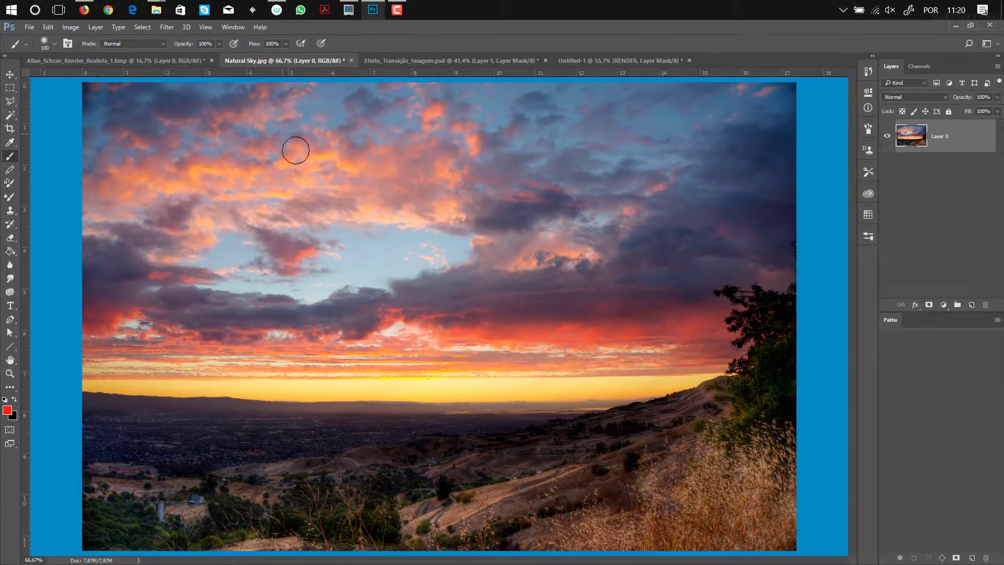
Step: Return to the Untitled-1 document and lower the brush opacity to 55%
{"action": "left_click", "coordinate": [587, 60]}
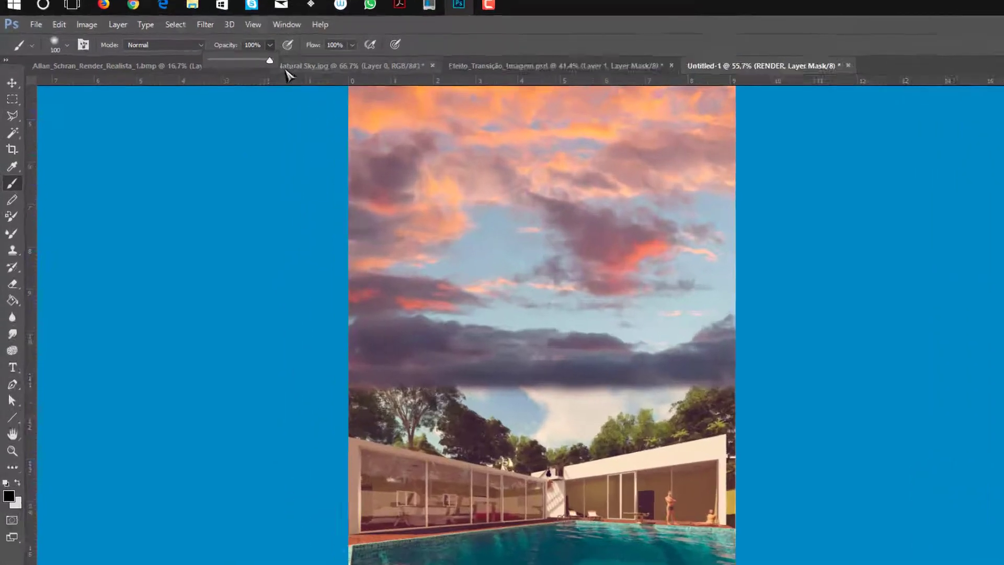
{"action": "left_click", "coordinate": [220, 43]}
{"action": "left_click_drag", "start_coordinate": [222, 55], "coordinate": [212, 55]}
{"action": "left_click_drag", "start_coordinate": [486, 77], "coordinate": [453, 95]}
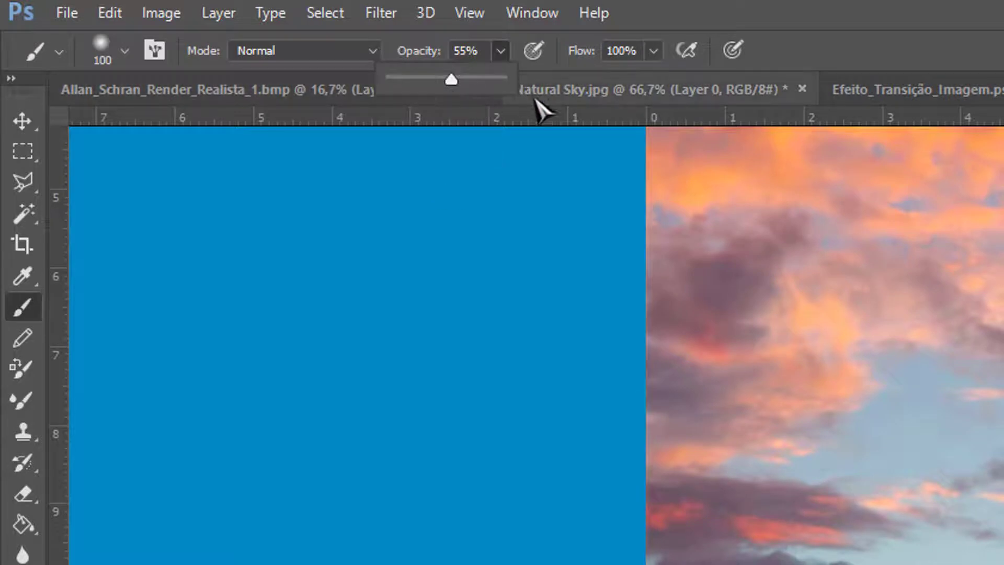
{"action": "left_click", "coordinate": [573, 140]}
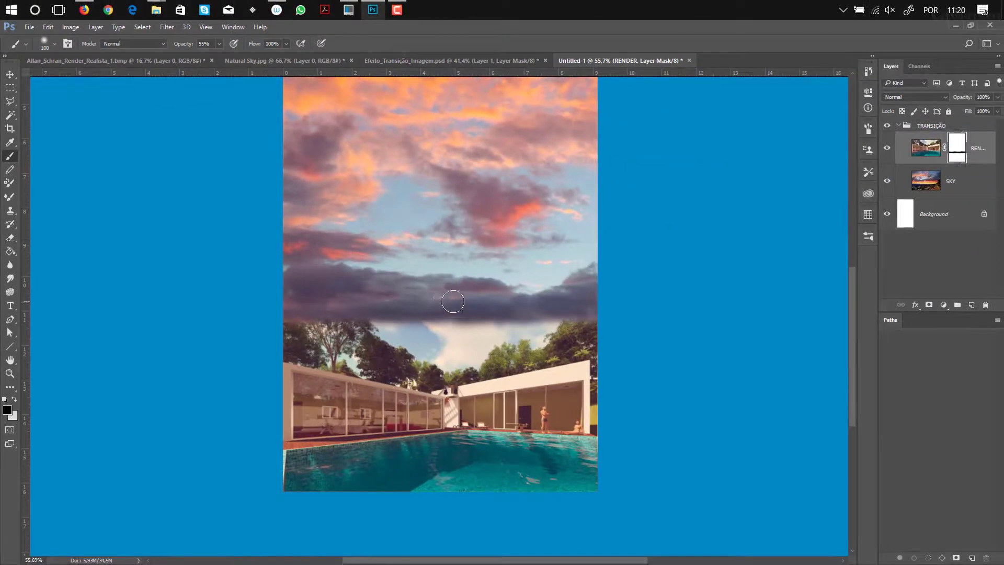
Step: Enlarge the brush to 400 px and paint the RENDER mask across the treetops to fade them into the clouds
{"action": "key", "text": "bracketright"}
{"action": "key", "text": "bracketright"}
{"action": "key", "text": "bracketright"}
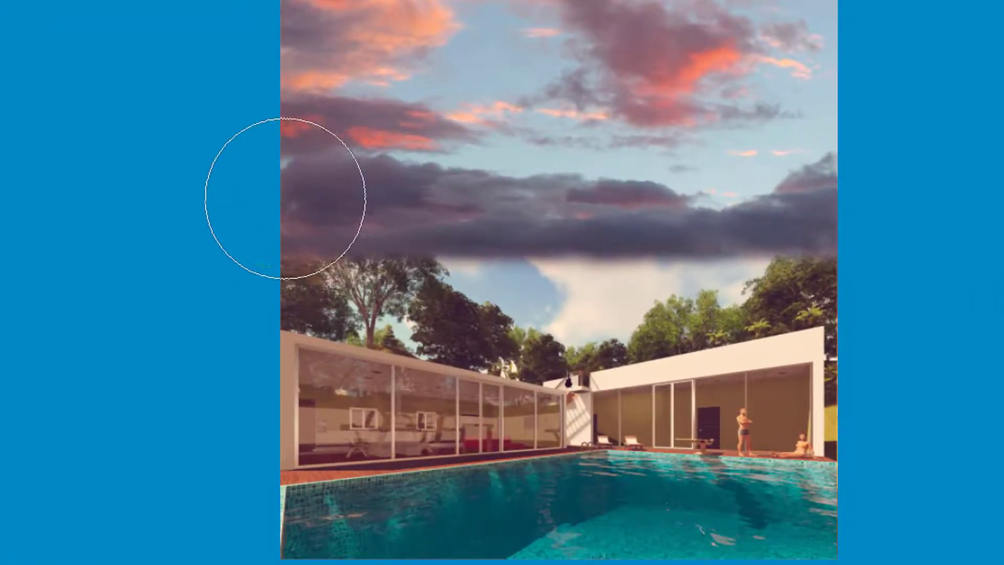
{"action": "mouse_move", "coordinate": [631, 185]}
{"action": "left_mouse_down"}
{"action": "mouse_move", "coordinate": [844, 178]}
{"action": "mouse_move", "coordinate": [413, 193]}
{"action": "mouse_move", "coordinate": [842, 190]}
{"action": "mouse_move", "coordinate": [384, 193]}
{"action": "mouse_move", "coordinate": [523, 198]}
{"action": "mouse_move", "coordinate": [705, 189]}
{"action": "mouse_move", "coordinate": [537, 167]}
{"action": "mouse_move", "coordinate": [298, 179]}
{"action": "mouse_move", "coordinate": [387, 191]}
{"action": "mouse_move", "coordinate": [397, 181]}
{"action": "mouse_move", "coordinate": [449, 179]}
{"action": "mouse_move", "coordinate": [423, 177]}
{"action": "mouse_move", "coordinate": [563, 177]}
{"action": "mouse_move", "coordinate": [485, 179]}
{"action": "mouse_move", "coordinate": [549, 174]}
{"action": "mouse_move", "coordinate": [865, 196]}
{"action": "mouse_move", "coordinate": [510, 189]}
{"action": "mouse_move", "coordinate": [281, 203]}
{"action": "mouse_move", "coordinate": [323, 232]}
{"action": "mouse_move", "coordinate": [259, 188]}
{"action": "mouse_move", "coordinate": [619, 181]}
{"action": "mouse_move", "coordinate": [827, 199]}
{"action": "mouse_move", "coordinate": [727, 183]}
{"action": "mouse_move", "coordinate": [309, 207]}
{"action": "mouse_move", "coordinate": [860, 200]}
{"action": "mouse_move", "coordinate": [708, 187]}
{"action": "mouse_move", "coordinate": [334, 188]}
{"action": "mouse_move", "coordinate": [452, 208]}
{"action": "mouse_move", "coordinate": [817, 202]}
{"action": "mouse_move", "coordinate": [755, 186]}
{"action": "mouse_move", "coordinate": [369, 183]}
{"action": "mouse_move", "coordinate": [323, 200]}
{"action": "mouse_move", "coordinate": [437, 206]}
{"action": "mouse_move", "coordinate": [359, 203]}
{"action": "mouse_move", "coordinate": [881, 189]}
{"action": "left_mouse_up"}
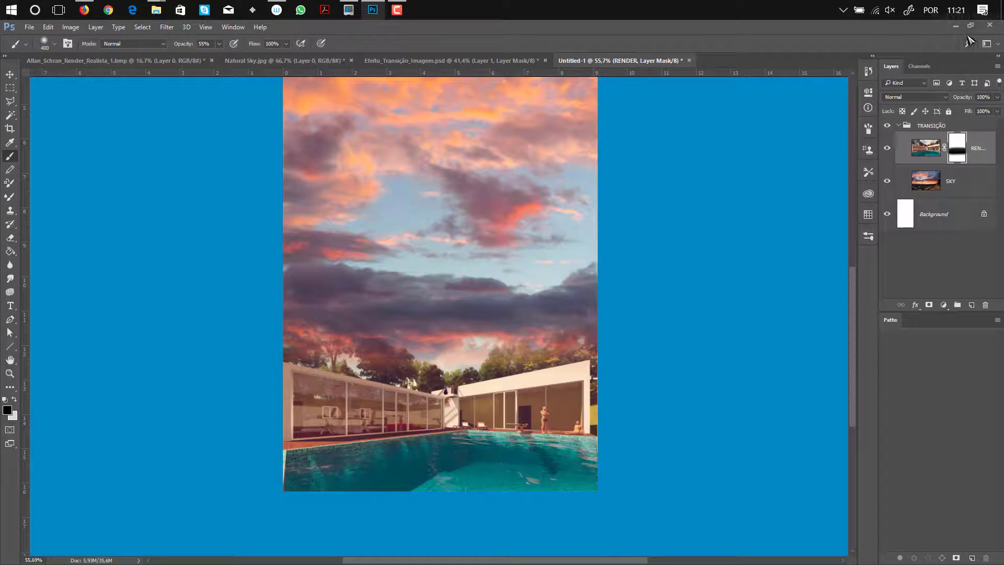
Step: Try 100% hardness and 10% spacing in the brush tip settings, and finish with 0% hardness and 26% spacing
{"action": "left_click", "coordinate": [988, 44]}
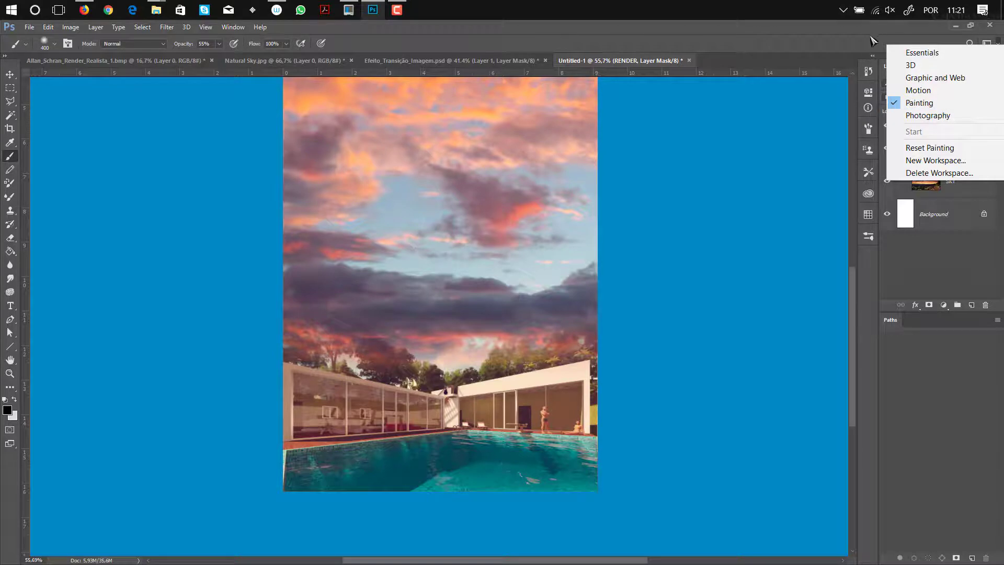
{"action": "left_click", "coordinate": [851, 43]}
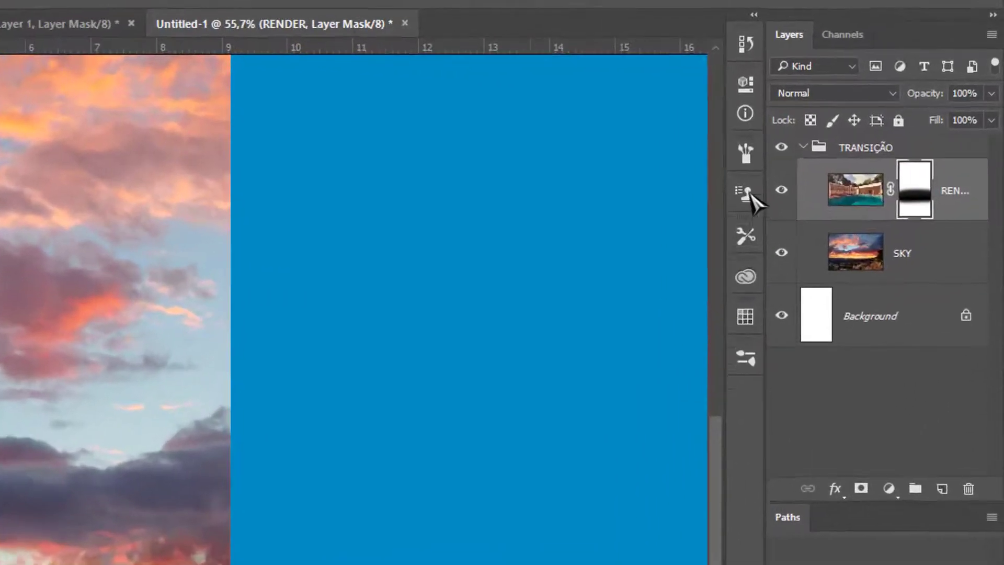
{"action": "left_click", "coordinate": [736, 156]}
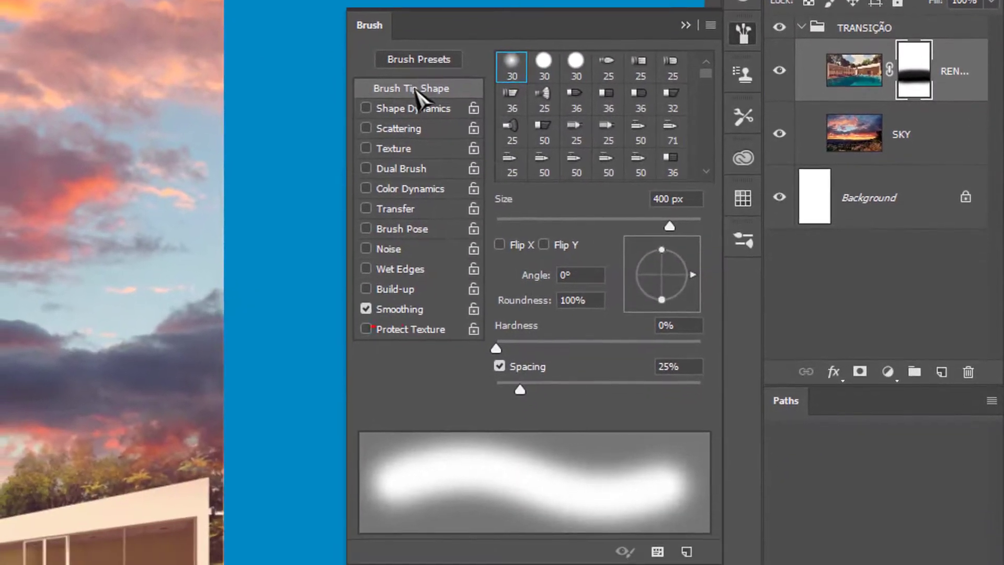
{"action": "mouse_move", "coordinate": [515, 349]}
{"action": "left_mouse_down"}
{"action": "mouse_move", "coordinate": [735, 359]}
{"action": "mouse_move", "coordinate": [724, 361]}
{"action": "left_mouse_up"}
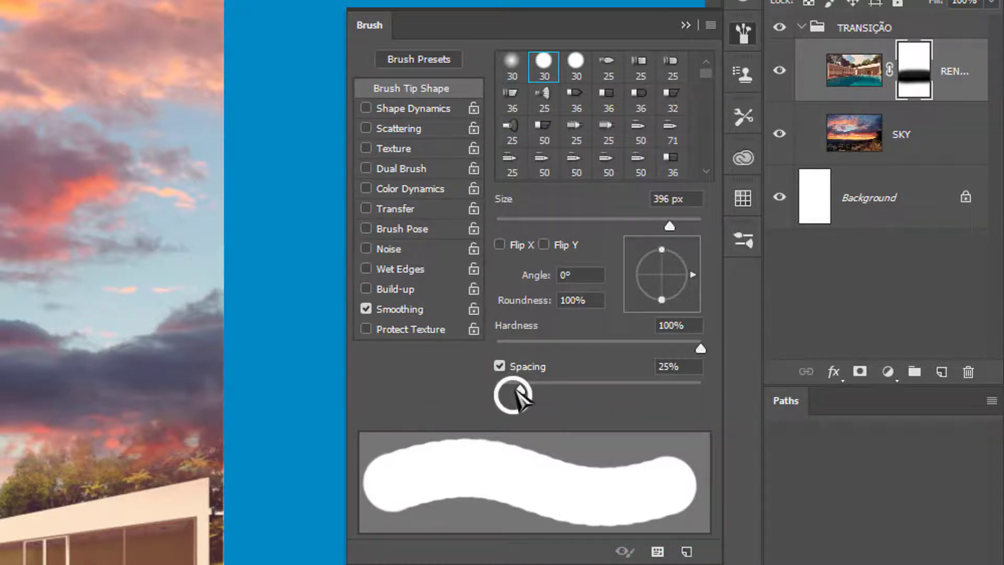
{"action": "left_click_drag", "start_coordinate": [516, 388], "coordinate": [505, 389]}
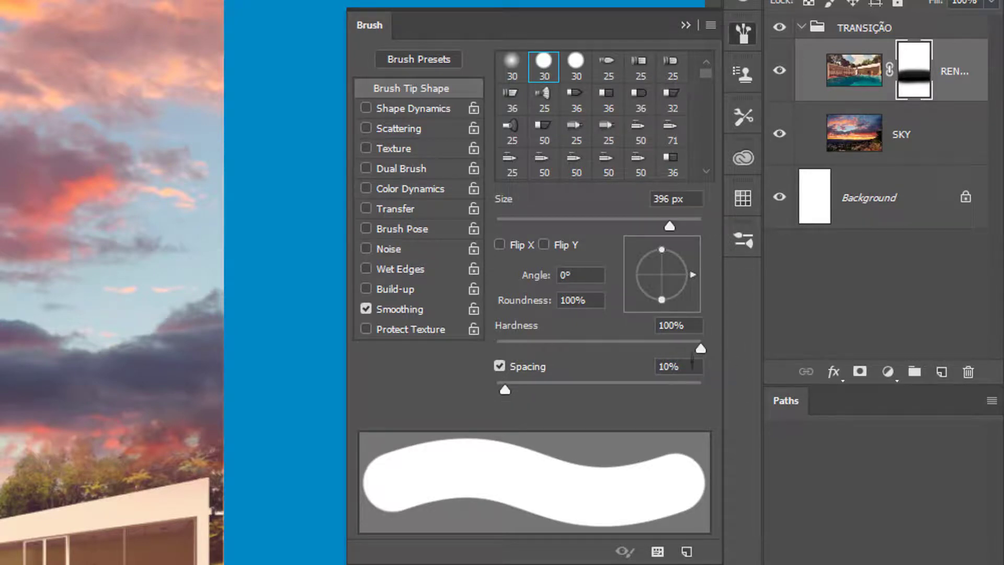
{"action": "left_click_drag", "start_coordinate": [701, 348], "coordinate": [494, 350]}
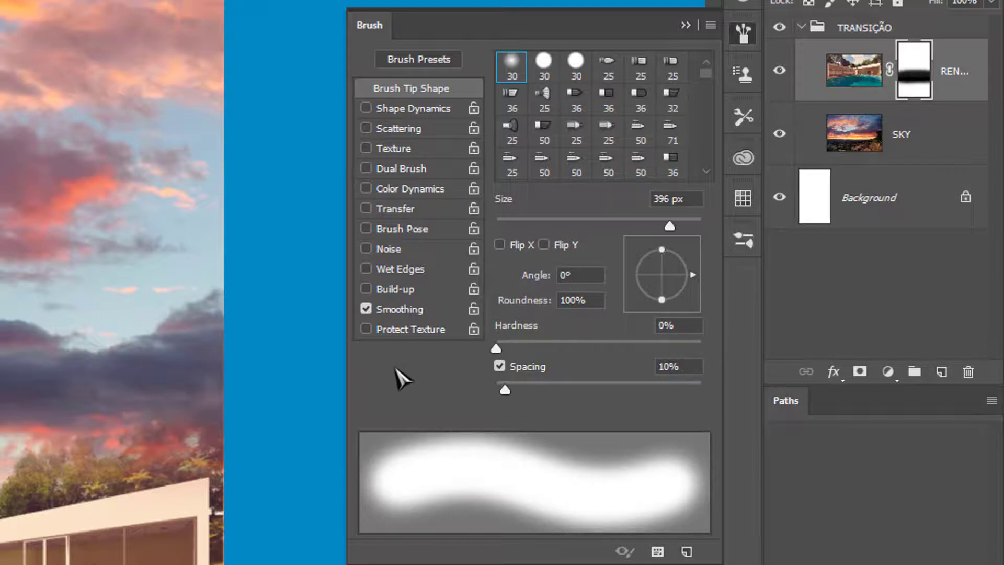
{"action": "left_click_drag", "start_coordinate": [504, 390], "coordinate": [519, 390]}
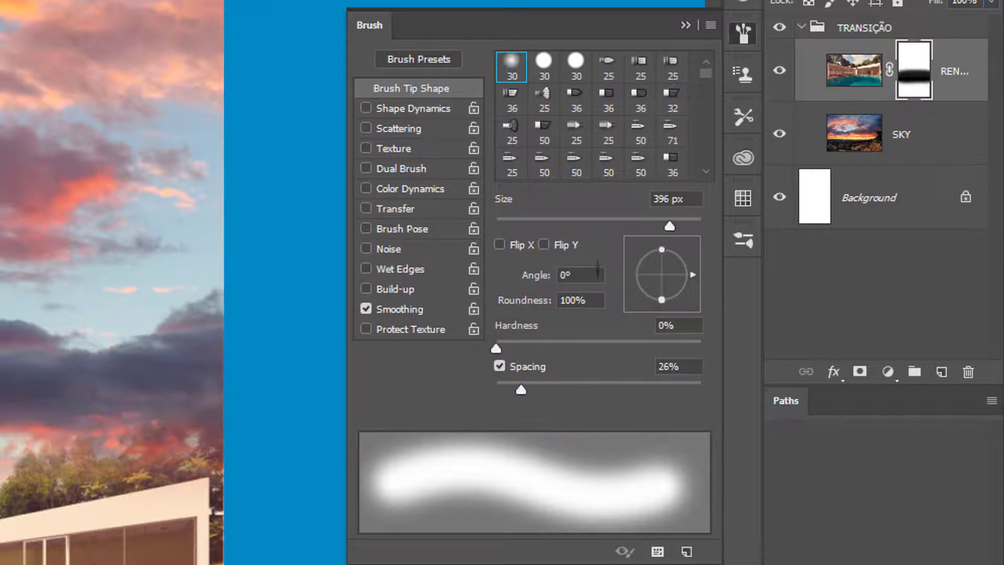
{"action": "left_click", "coordinate": [745, 33]}
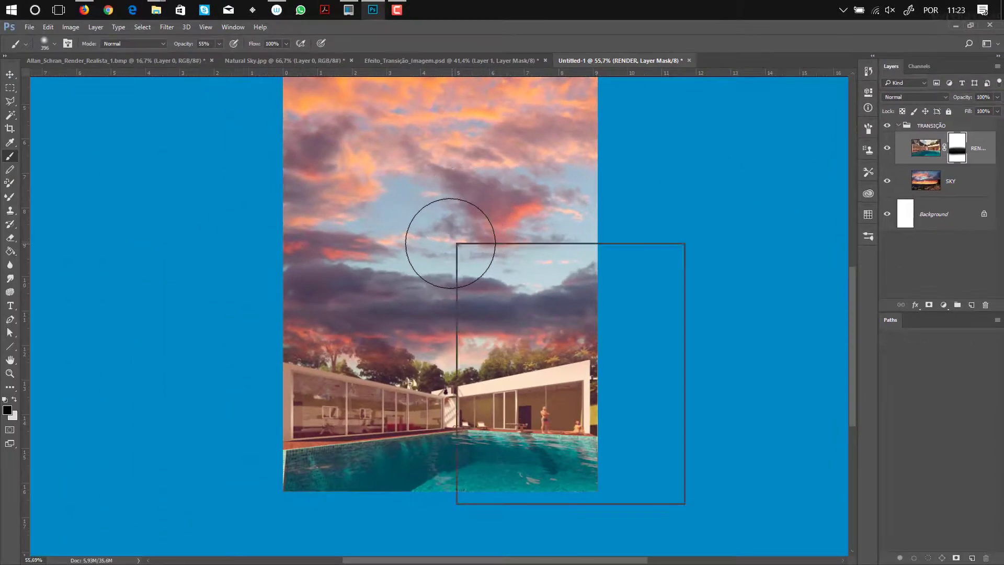
Step: Examine the blended transition between the sunset sky and the pool house, from the full composition to a close view
{"action": "right_click", "coordinate": [460, 244]}
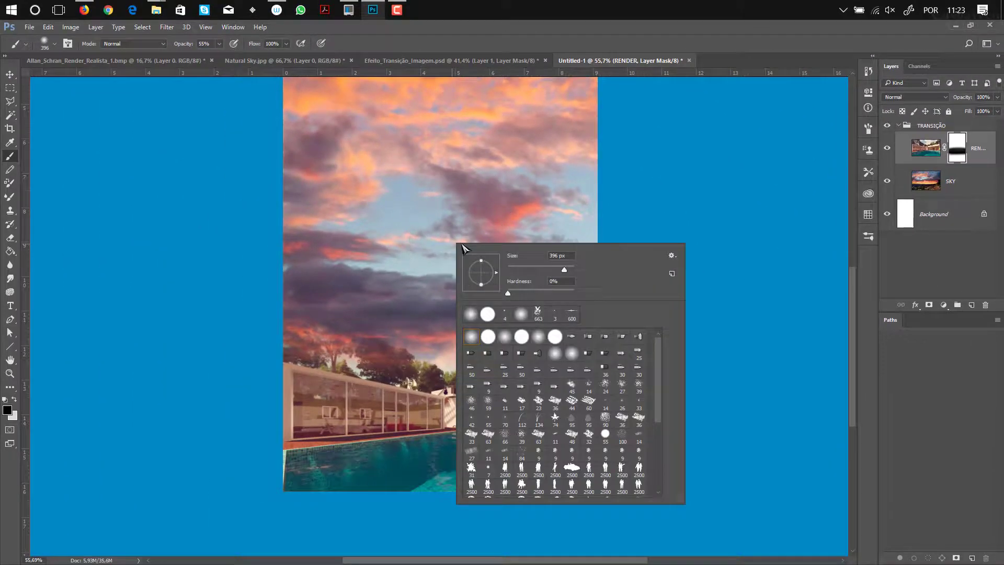
{"action": "left_click", "coordinate": [561, 31]}
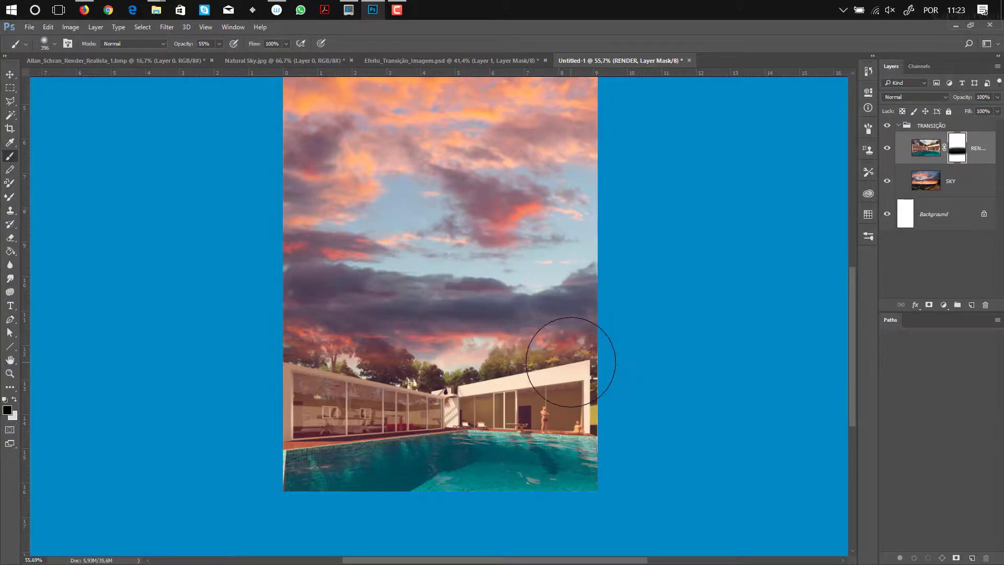
{"action": "scroll", "coordinate": [571, 362], "scroll_direction": "up", "scroll_amount": 2}
{"action": "scroll", "coordinate": [571, 362], "scroll_direction": "down", "scroll_amount": 4}
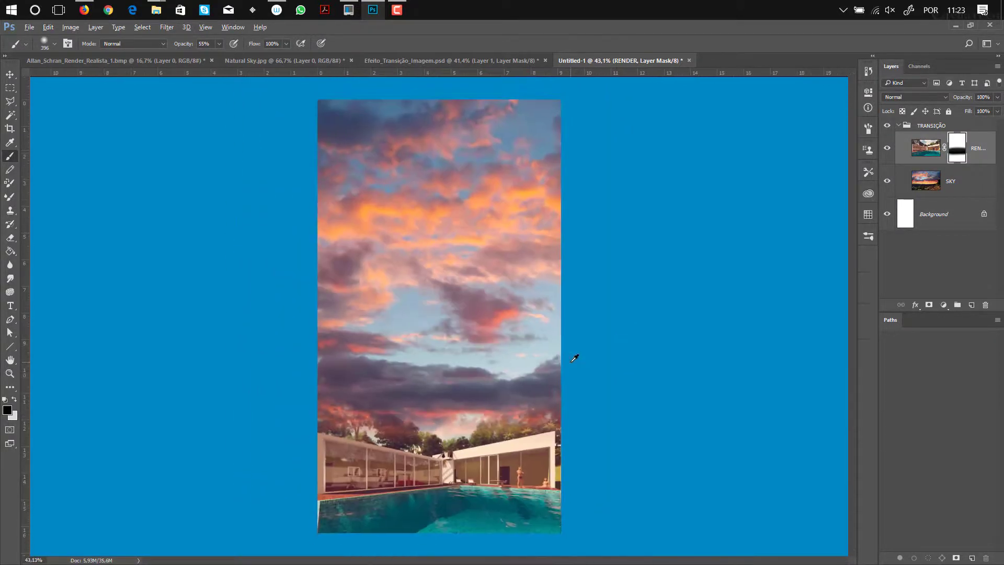
{"action": "scroll", "coordinate": [573, 360], "scroll_direction": "up", "scroll_amount": 1}
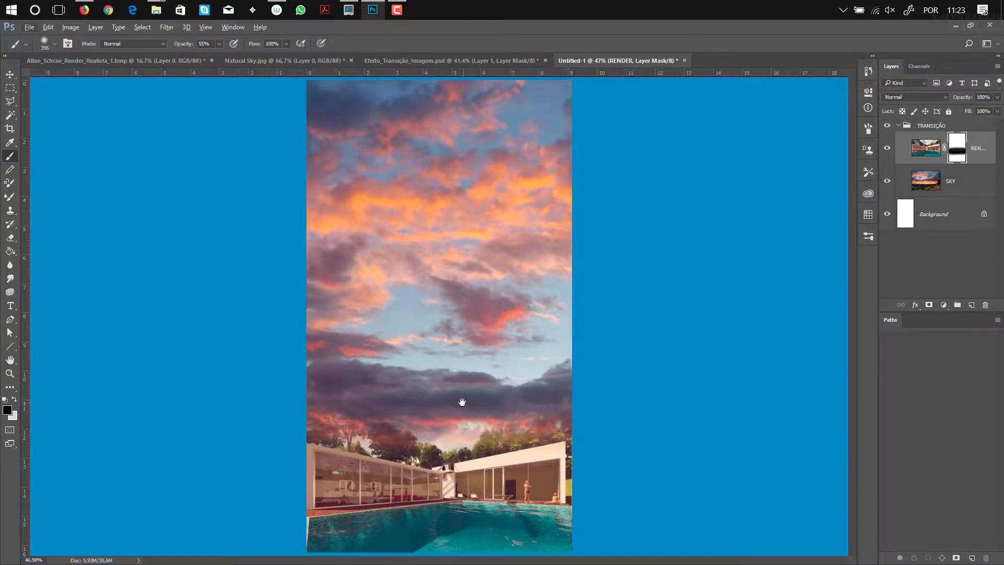
{"action": "scroll", "coordinate": [515, 369], "scroll_direction": "up", "scroll_amount": 9}
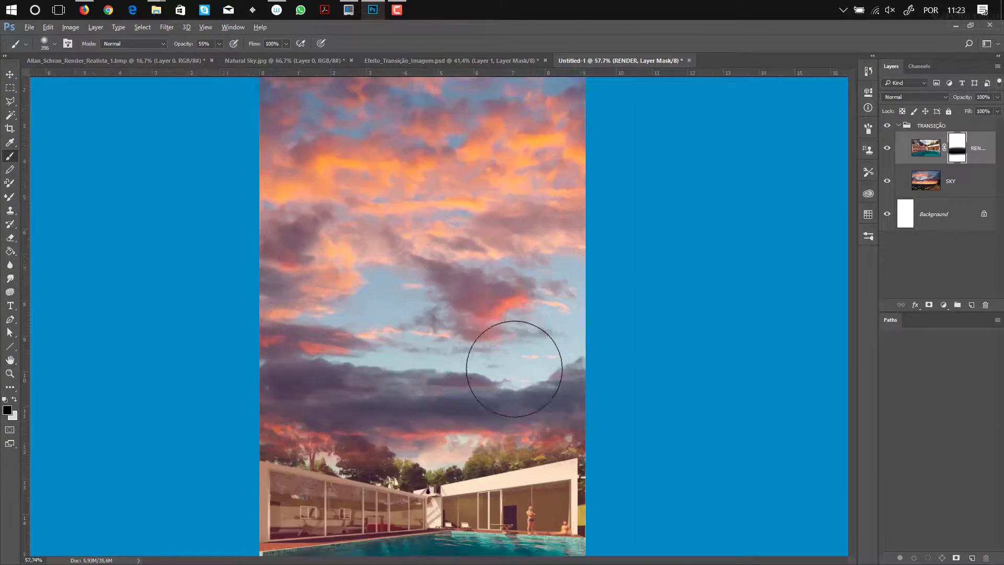
{"action": "left_click_drag", "start_coordinate": [521, 443], "coordinate": [556, 302]}
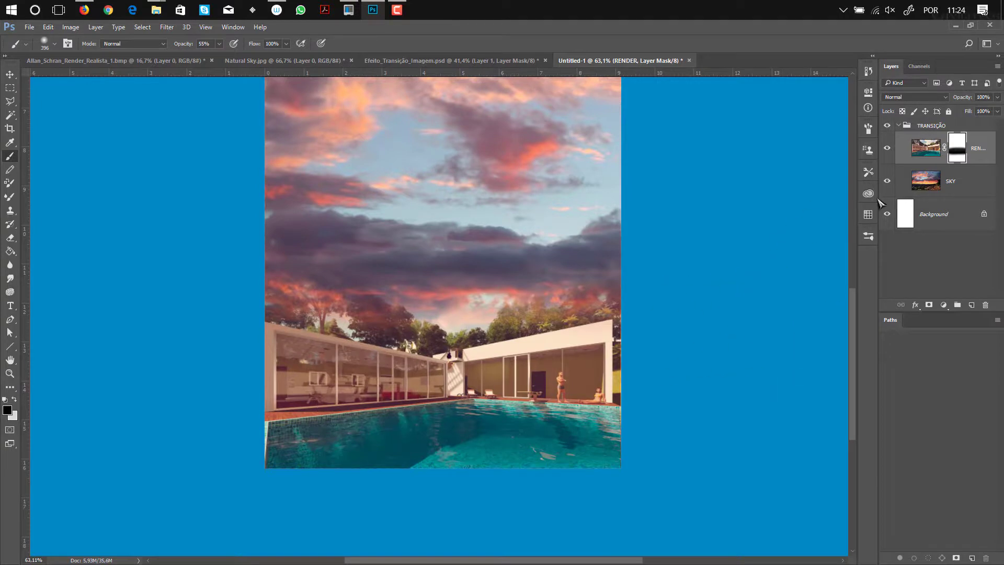
Step: Target the RENDER layer's image instead of its mask and start the HDR Toning adjustment, agreeing to flatten the document
{"action": "key", "text": "ctrl+2"}
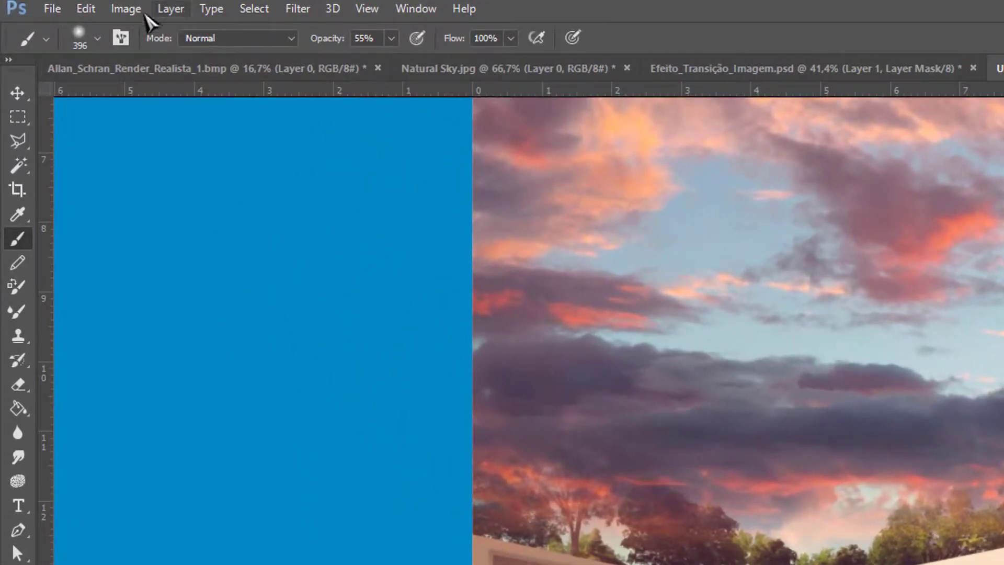
{"action": "left_click", "coordinate": [95, 20]}
{"action": "mouse_move", "coordinate": [246, 67]}
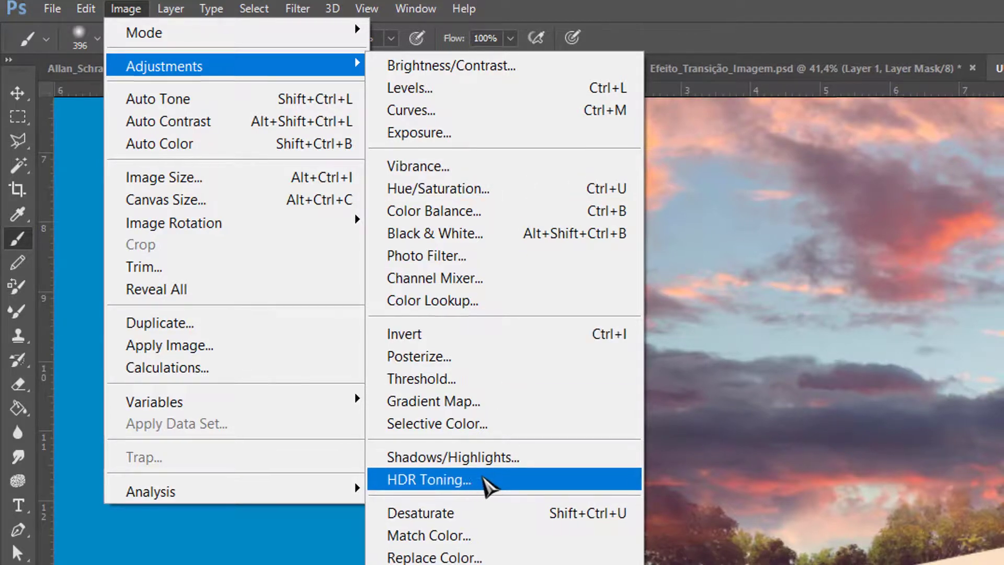
{"action": "left_click", "coordinate": [493, 479]}
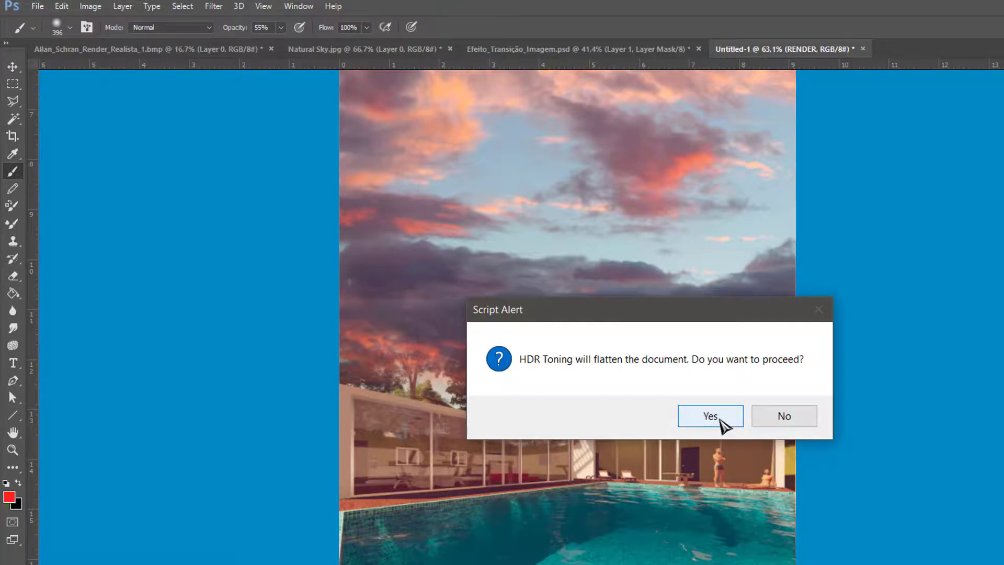
{"action": "left_click", "coordinate": [721, 419]}
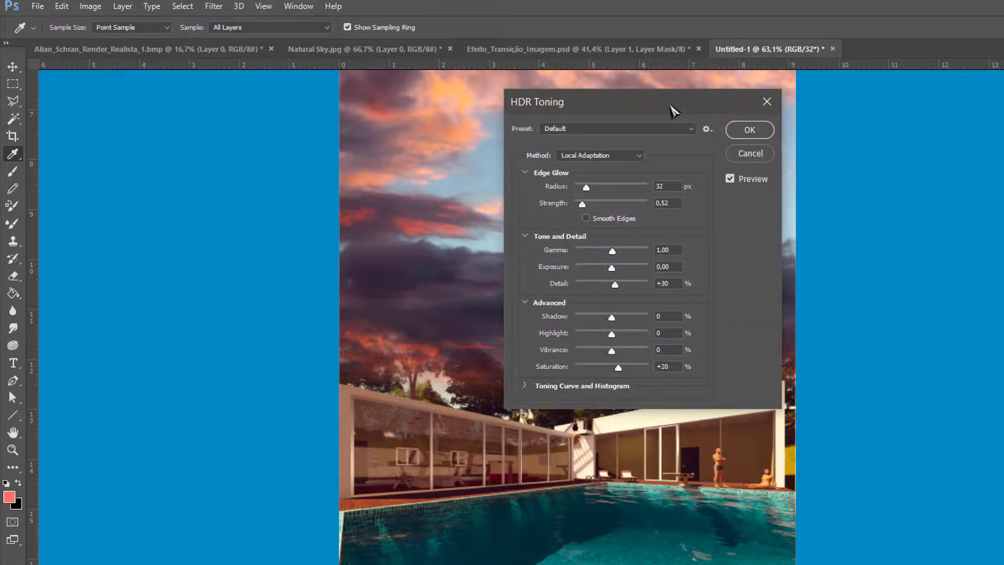
Step: Set the HDR Toning edge glow to a radius of 244 px and a strength of 2,93
{"action": "left_click_drag", "start_coordinate": [674, 106], "coordinate": [1003, 240]}
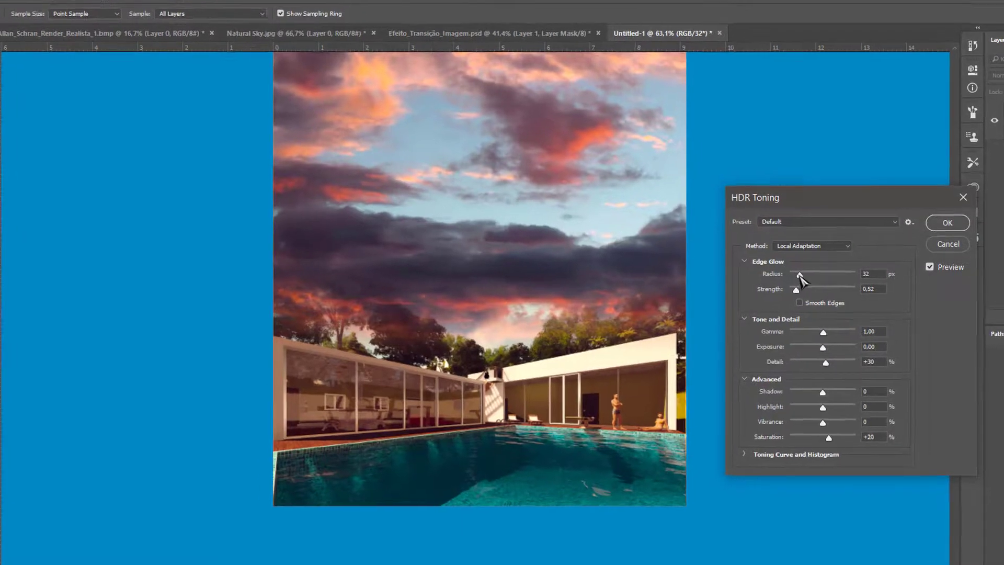
{"action": "mouse_move", "coordinate": [804, 276]}
{"action": "left_mouse_down"}
{"action": "mouse_move", "coordinate": [777, 264]}
{"action": "mouse_move", "coordinate": [795, 261]}
{"action": "left_mouse_up"}
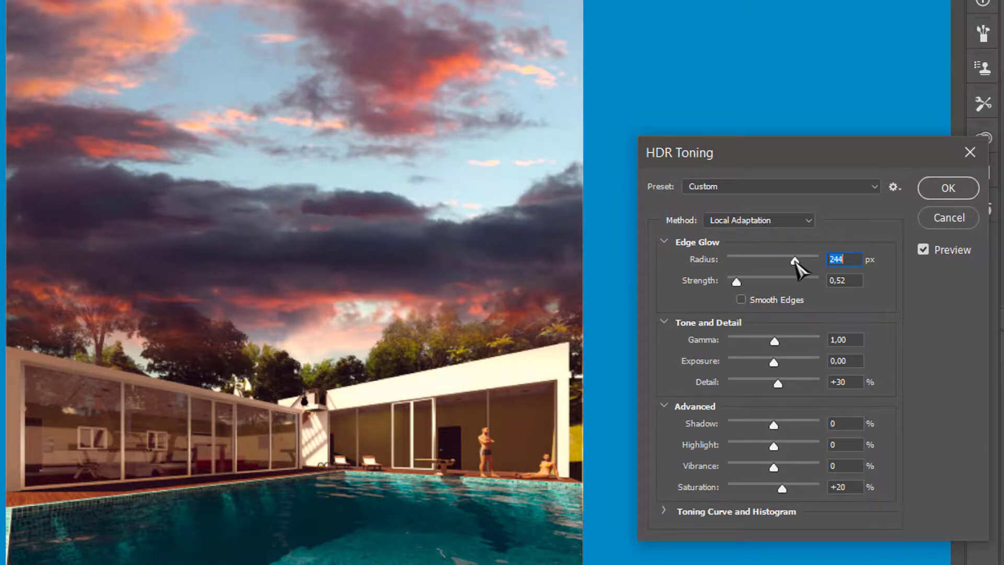
{"action": "left_click_drag", "start_coordinate": [737, 282], "coordinate": [774, 282]}
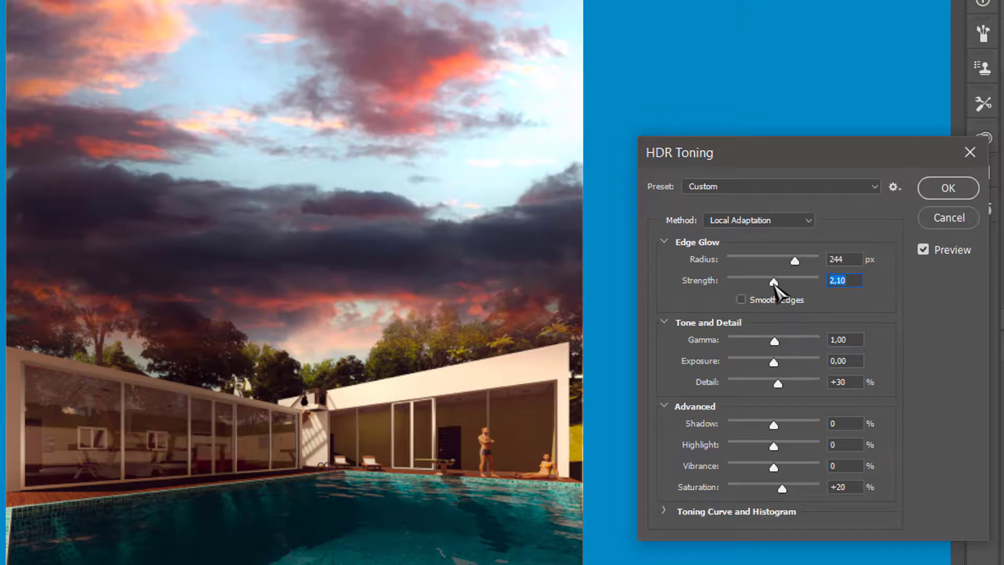
{"action": "left_click_drag", "start_coordinate": [774, 282], "coordinate": [794, 283]}
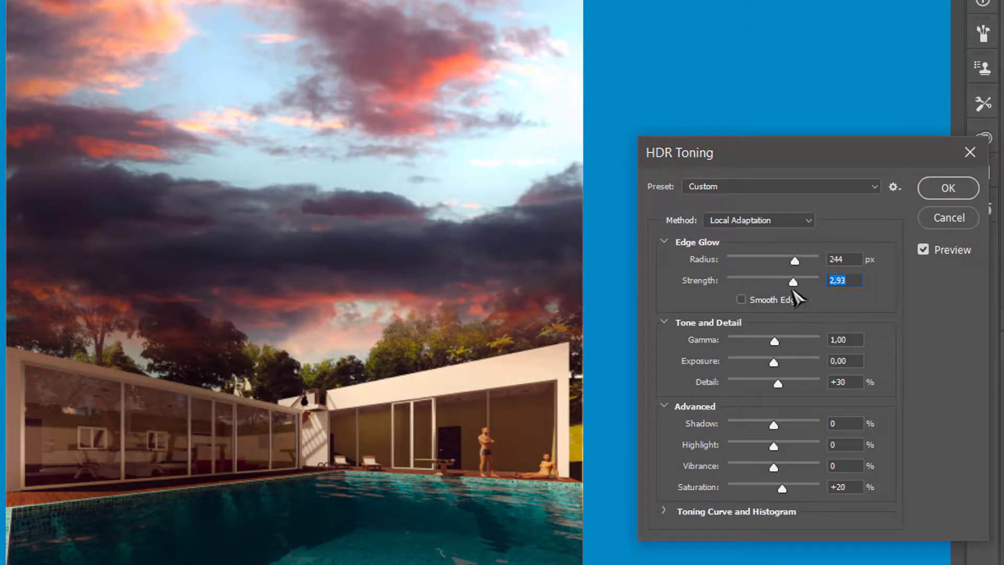
Step: Set the HDR Toning tone and detail values to gamma 0,81, exposure +0,60 and detail +19%
{"action": "mouse_move", "coordinate": [775, 342]}
{"action": "left_mouse_down"}
{"action": "mouse_move", "coordinate": [803, 347]}
{"action": "mouse_move", "coordinate": [758, 341]}
{"action": "left_mouse_up"}
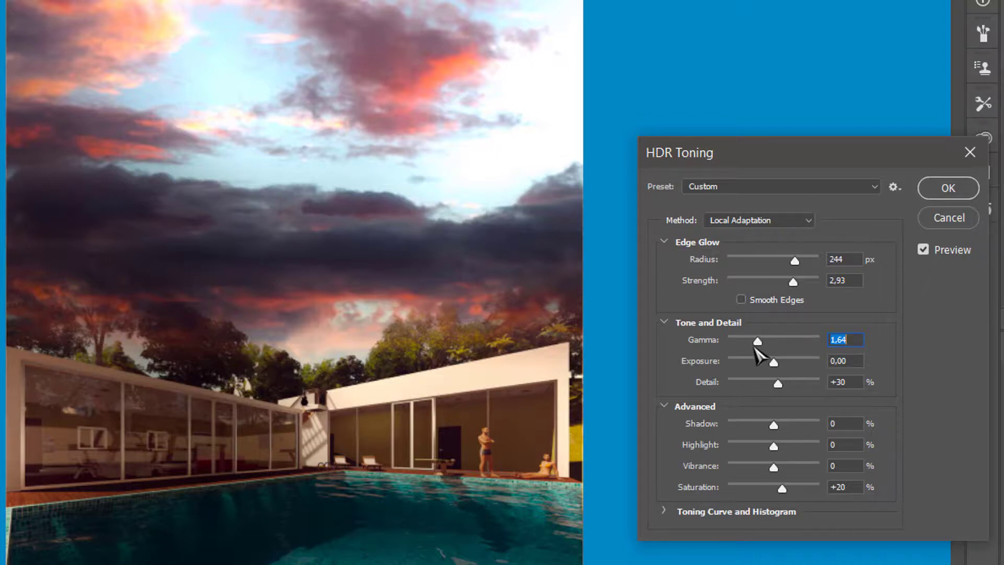
{"action": "left_click_drag", "start_coordinate": [758, 343], "coordinate": [779, 362]}
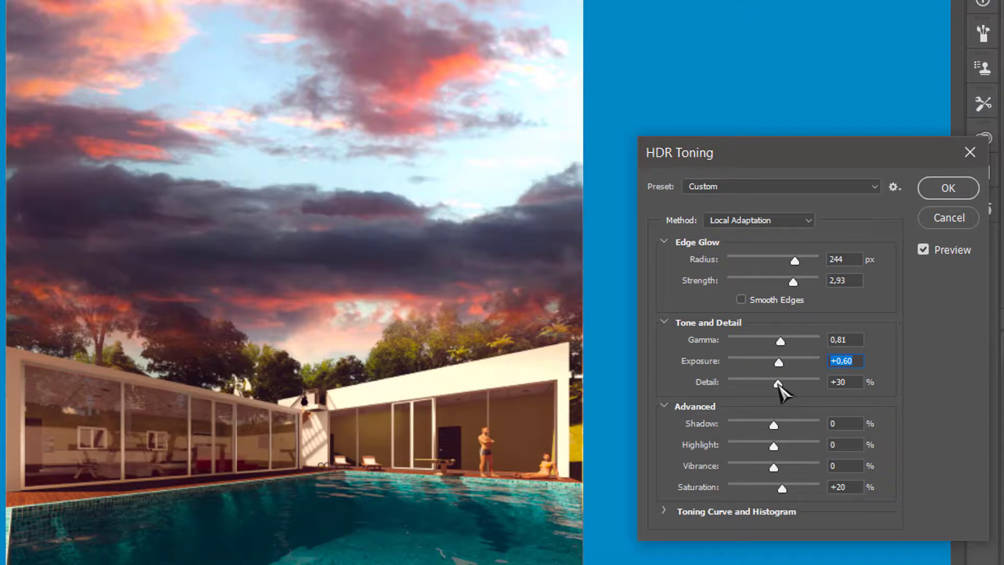
{"action": "left_click_drag", "start_coordinate": [779, 387], "coordinate": [805, 395]}
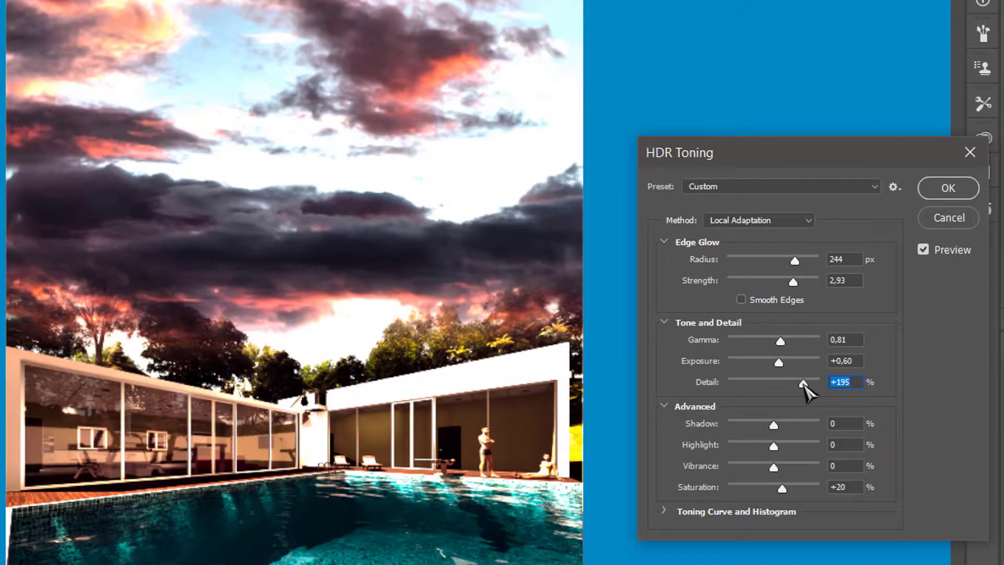
{"action": "left_click_drag", "start_coordinate": [804, 386], "coordinate": [778, 392]}
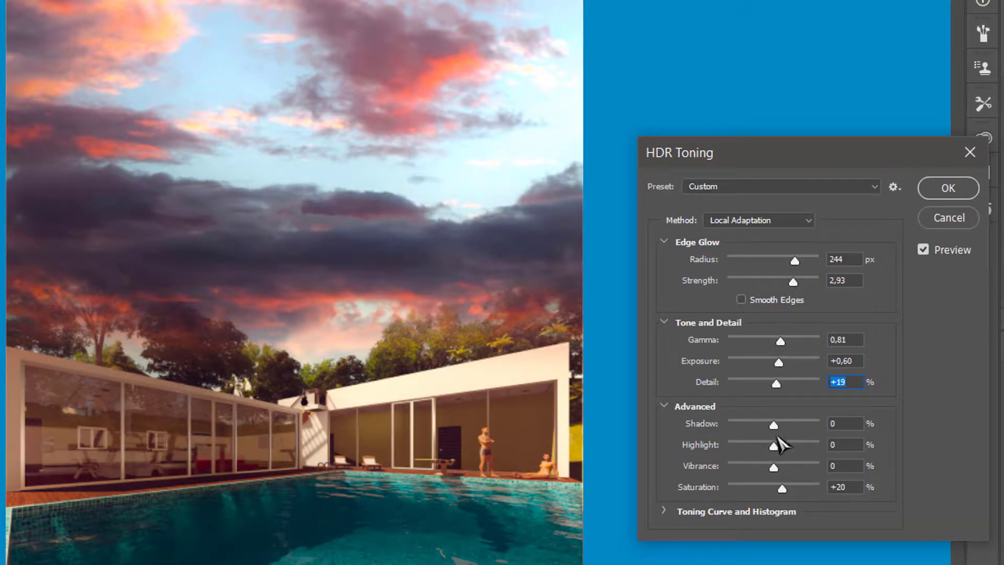
Step: Set the HDR Toning shadow and highlight to +6% each and the vibrance to -21%
{"action": "left_click_drag", "start_coordinate": [775, 424], "coordinate": [777, 449]}
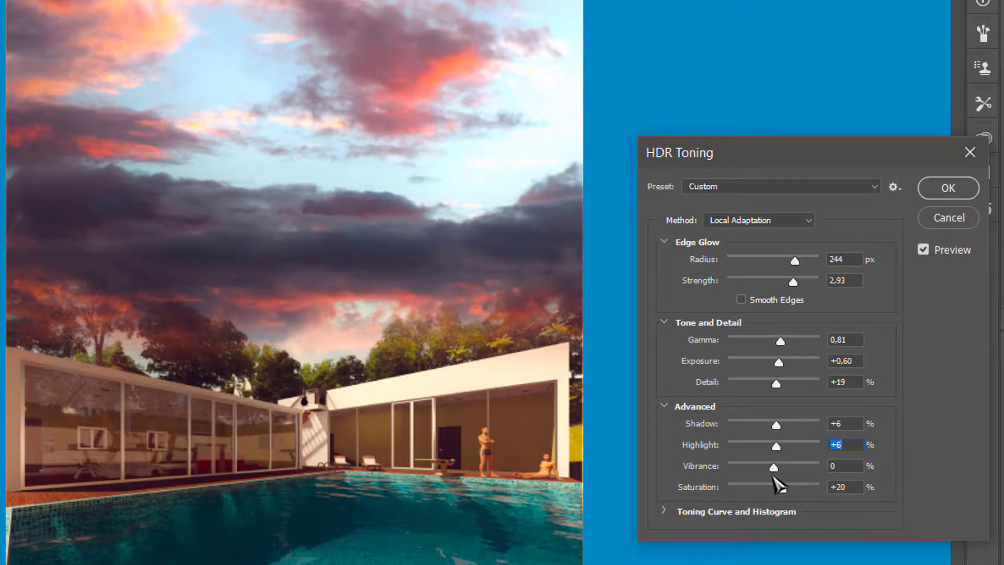
{"action": "left_click_drag", "start_coordinate": [774, 469], "coordinate": [744, 472]}
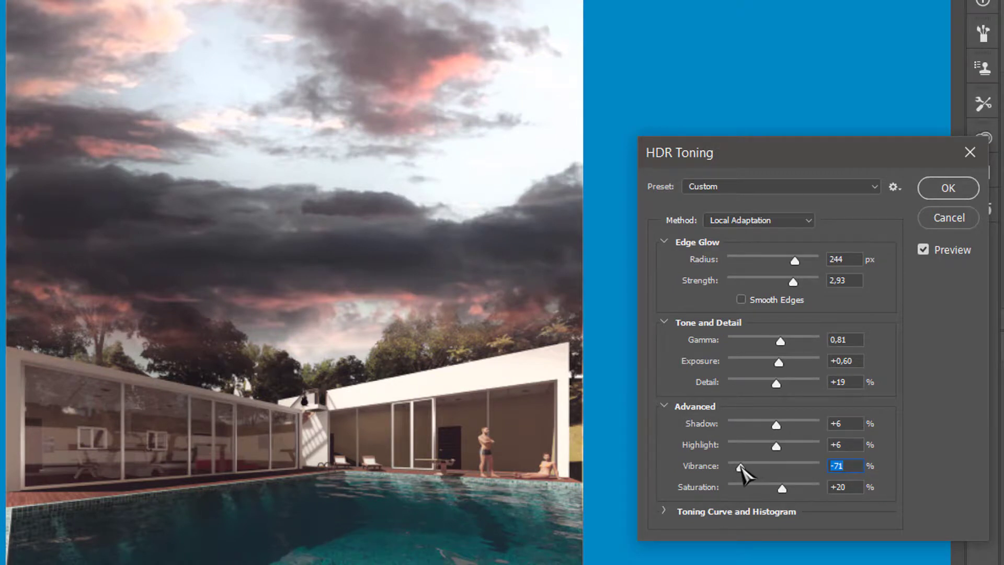
{"action": "left_click_drag", "start_coordinate": [742, 468], "coordinate": [764, 468]}
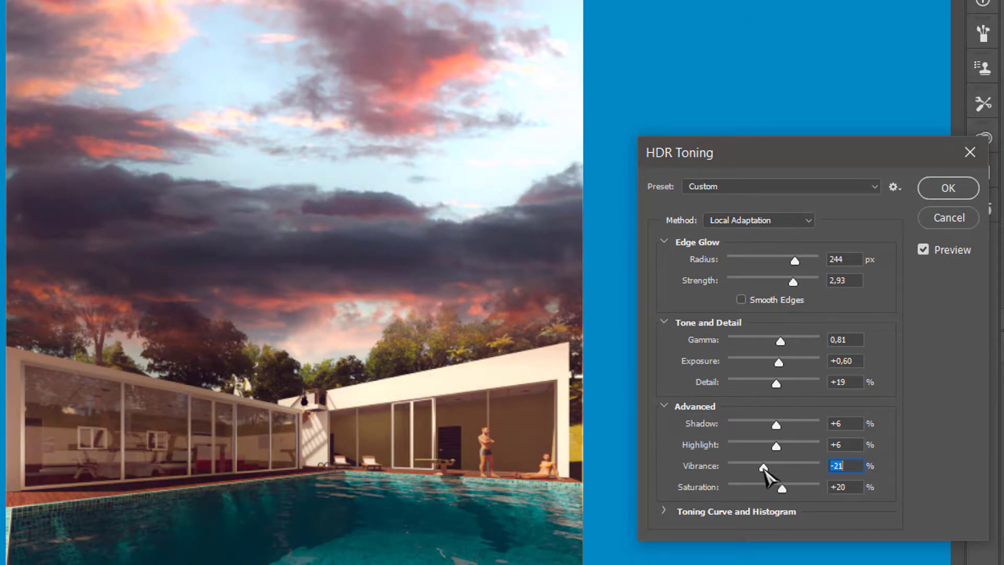
Step: Reduce the HDR Toning saturation and apply the adjustment to the flattened image, checking the full composition
{"action": "mouse_move", "coordinate": [781, 488]}
{"action": "left_mouse_down"}
{"action": "mouse_move", "coordinate": [795, 490]}
{"action": "mouse_move", "coordinate": [783, 491]}
{"action": "left_mouse_up"}
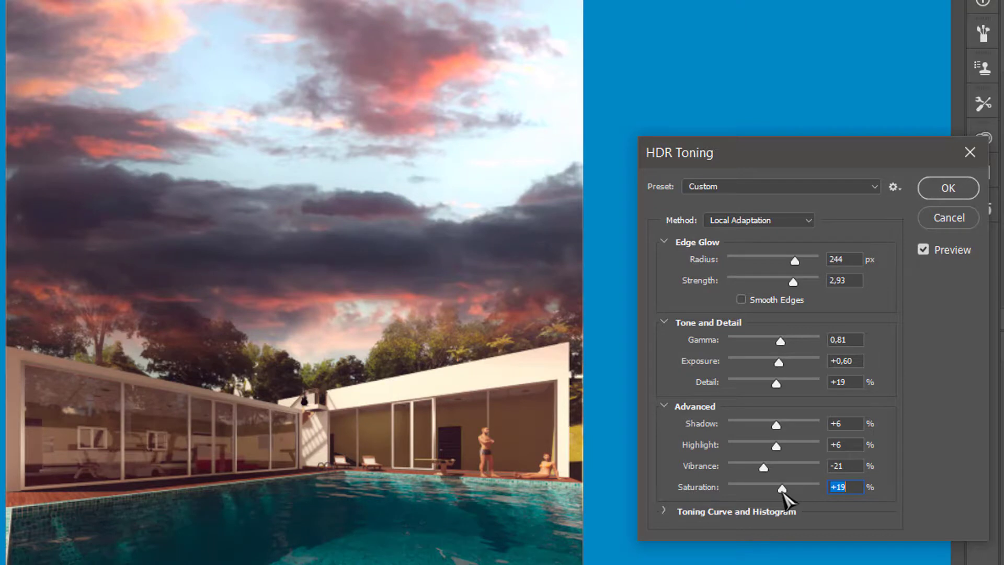
{"action": "left_click_drag", "start_coordinate": [783, 491], "coordinate": [790, 490]}
{"action": "left_click_drag", "start_coordinate": [787, 491], "coordinate": [775, 491]}
{"action": "left_click", "coordinate": [959, 188]}
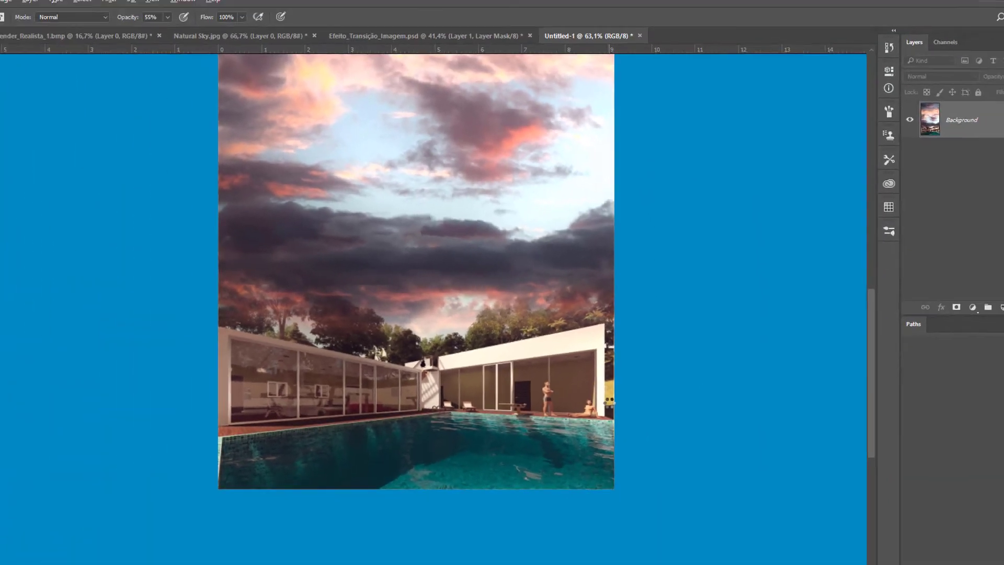
{"action": "scroll", "coordinate": [618, 391], "scroll_direction": "up", "scroll_amount": 3}
{"action": "scroll", "coordinate": [617, 391], "scroll_direction": "down", "scroll_amount": 5}
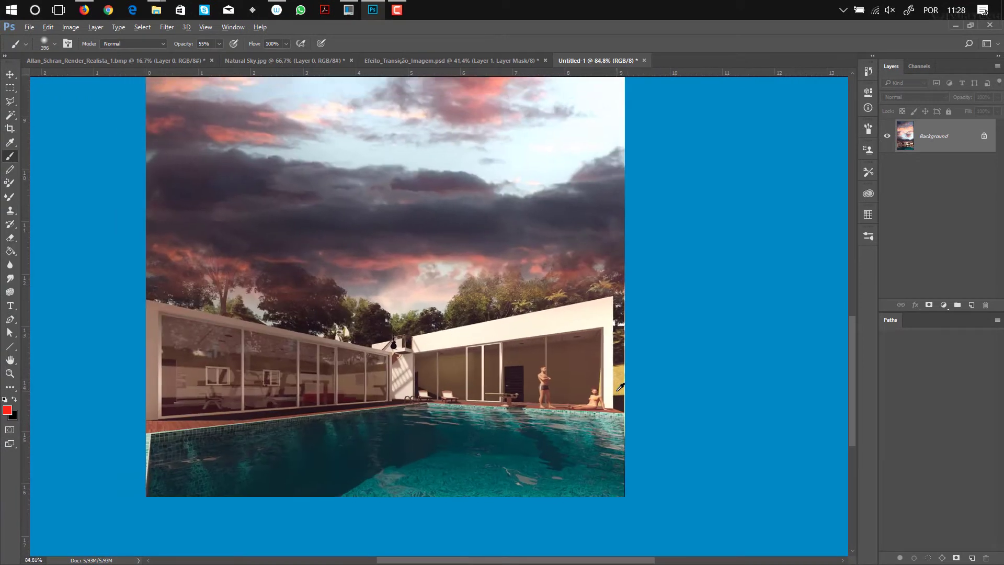
{"action": "scroll", "coordinate": [620, 387], "scroll_direction": "down", "scroll_amount": 1}
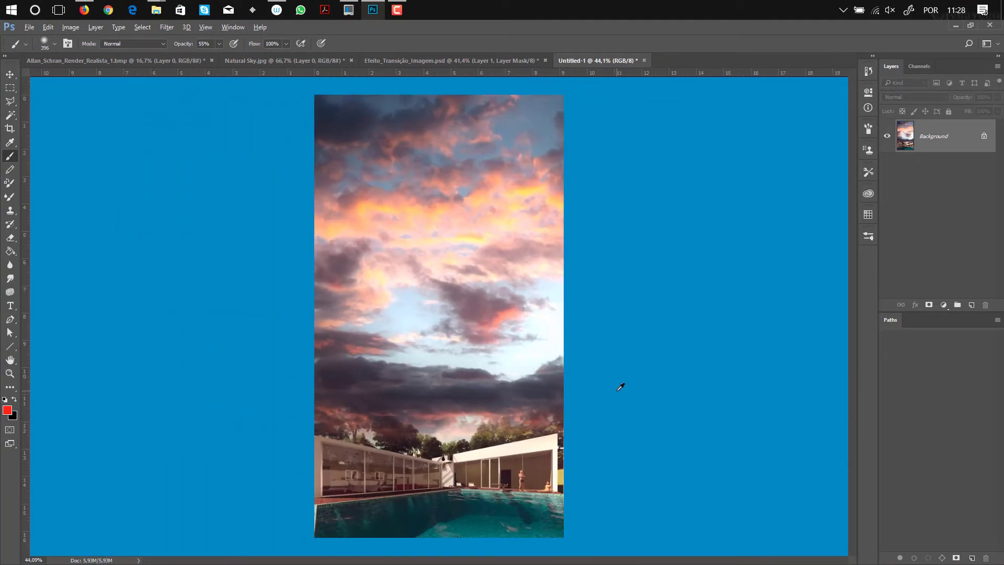